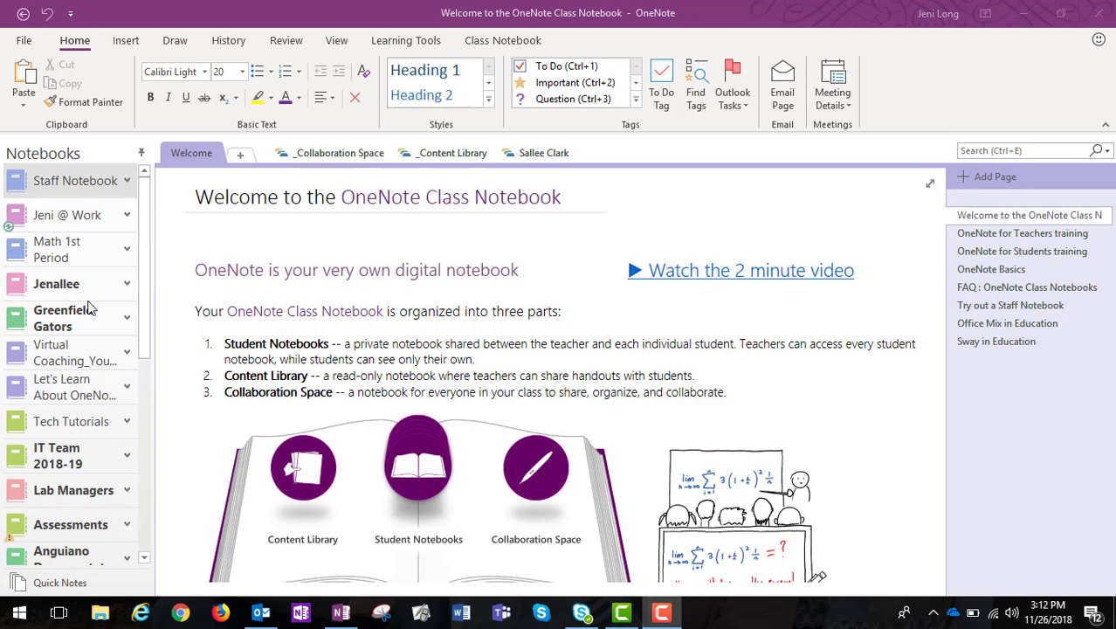
Step: Unpin the notebook list, bring it up again from the Staff Notebook name and pin it back in place
click(141, 155)
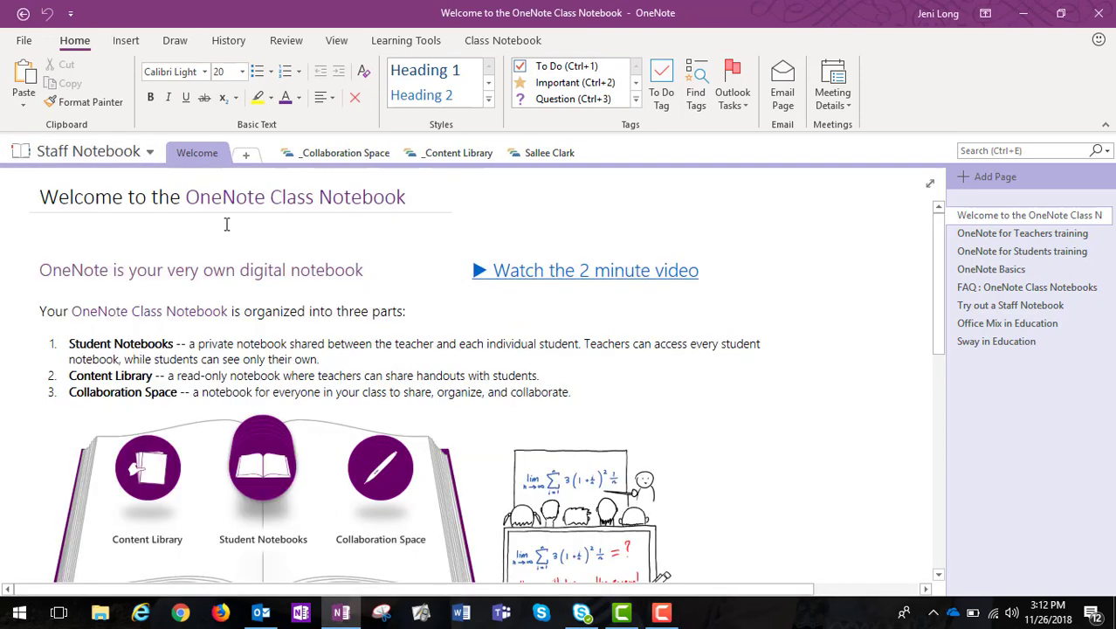
click(150, 155)
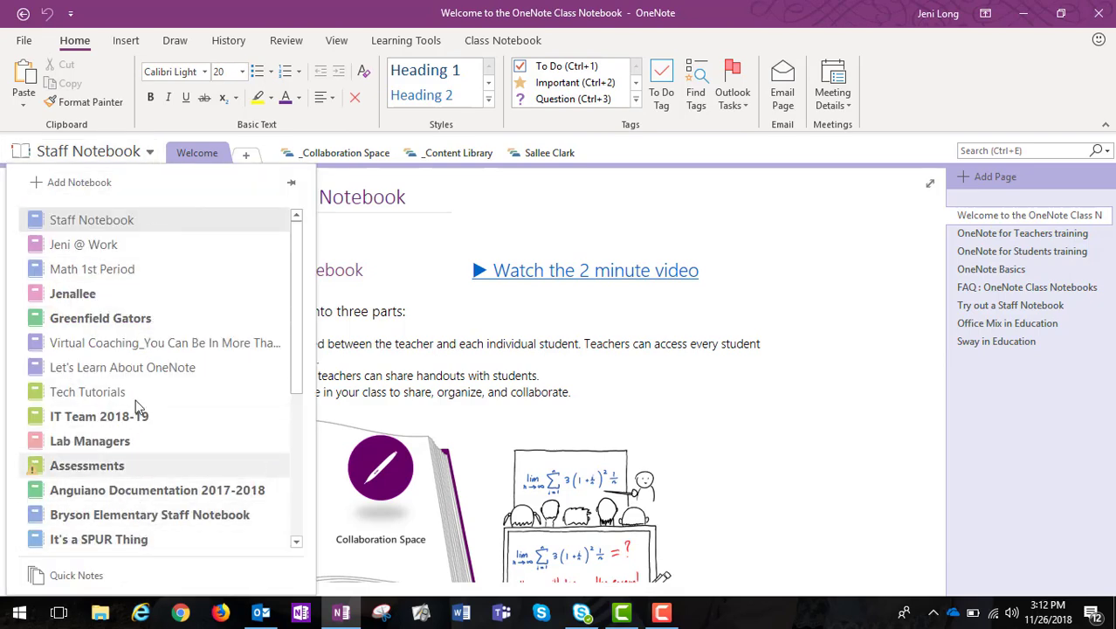
click(292, 183)
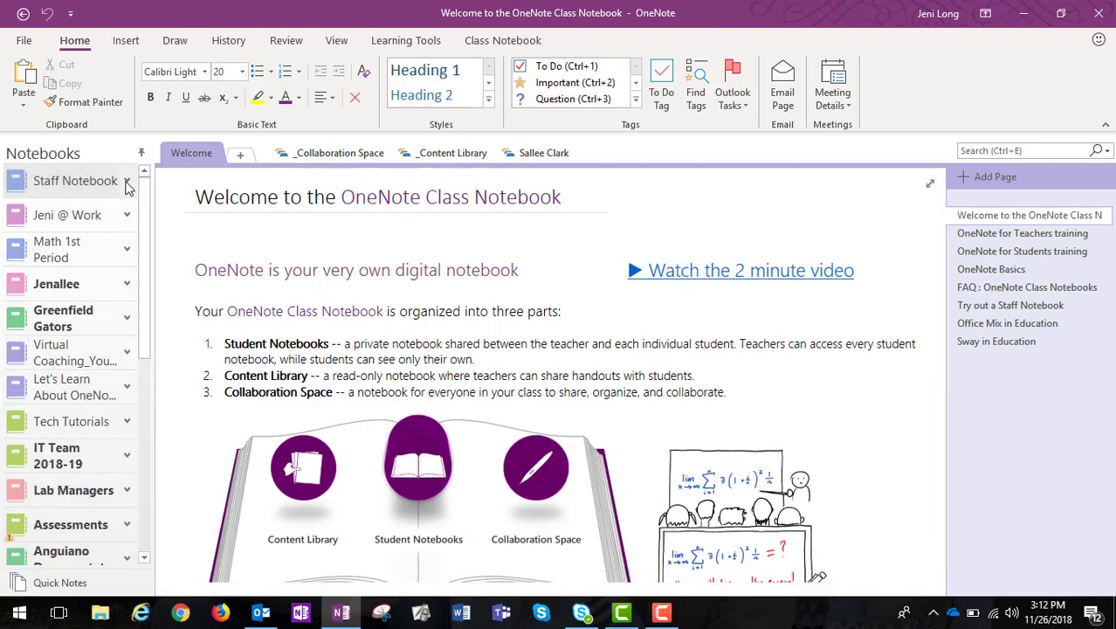
Step: Expand Staff Notebook to view its sections and section groups, and collapse it again
click(127, 183)
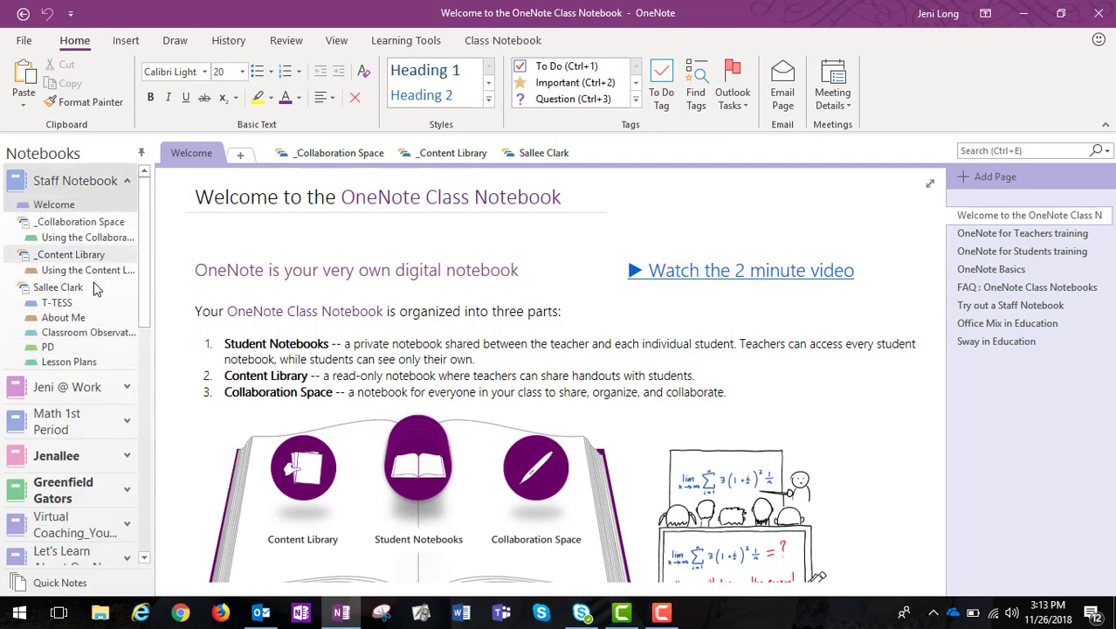
click(127, 181)
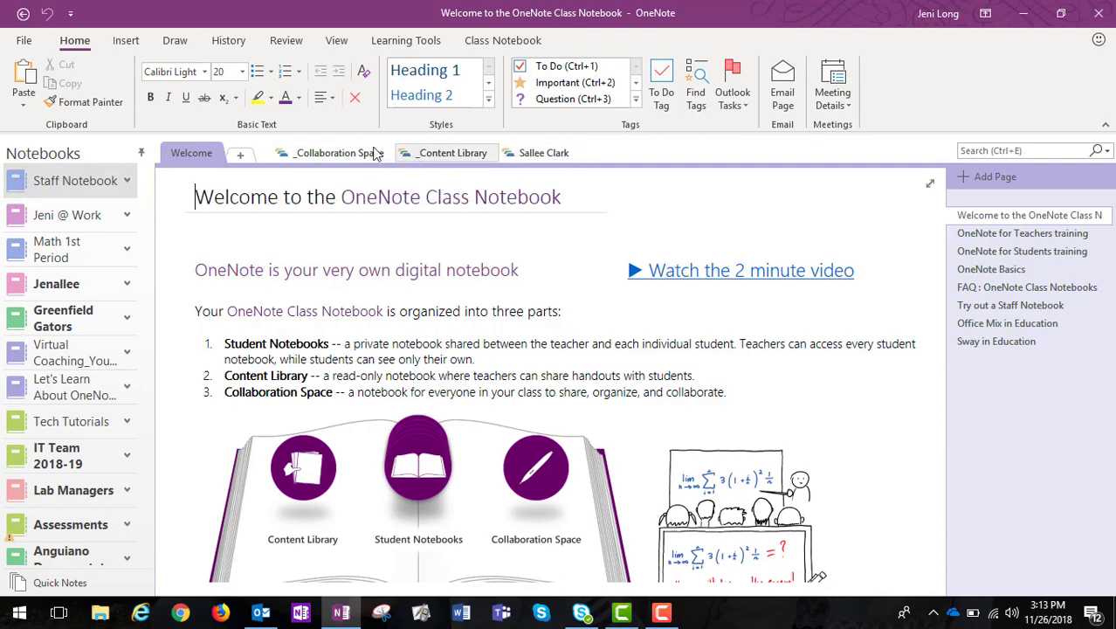
Step: Switch to the second notebook in the list and add a page titled "Title" to its Quick Notes section
click(70, 218)
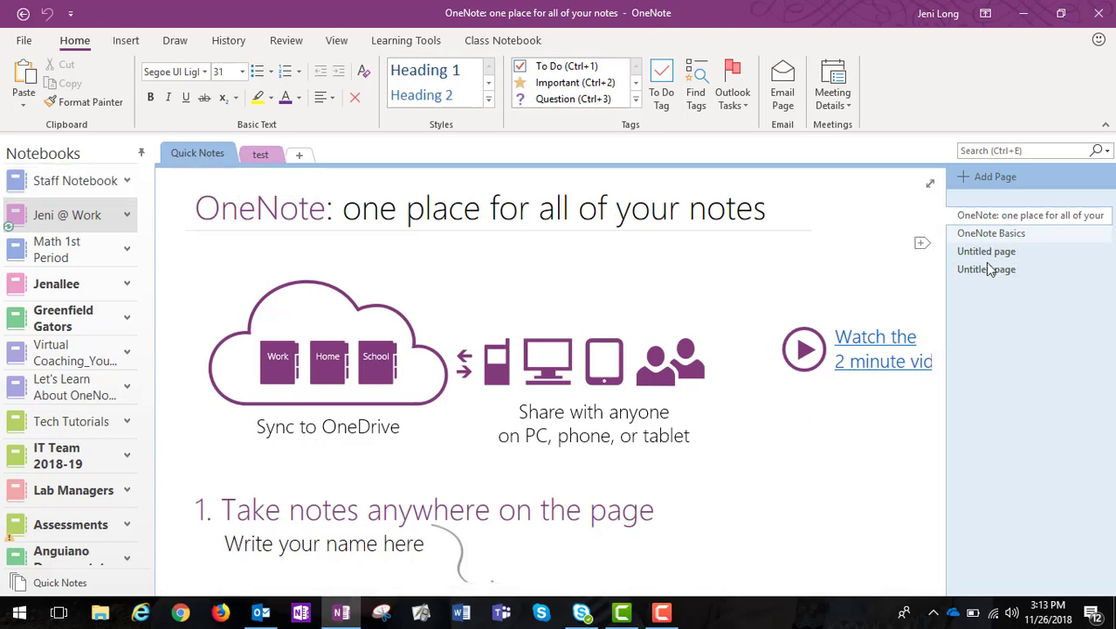
click(971, 181)
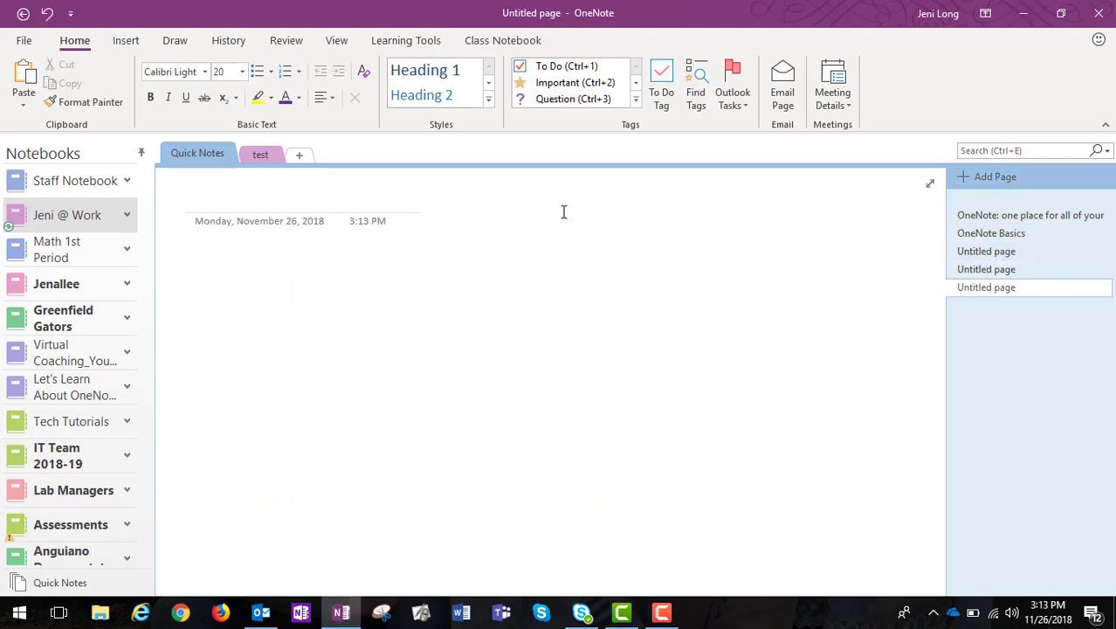
key(Return)
text(Tit)
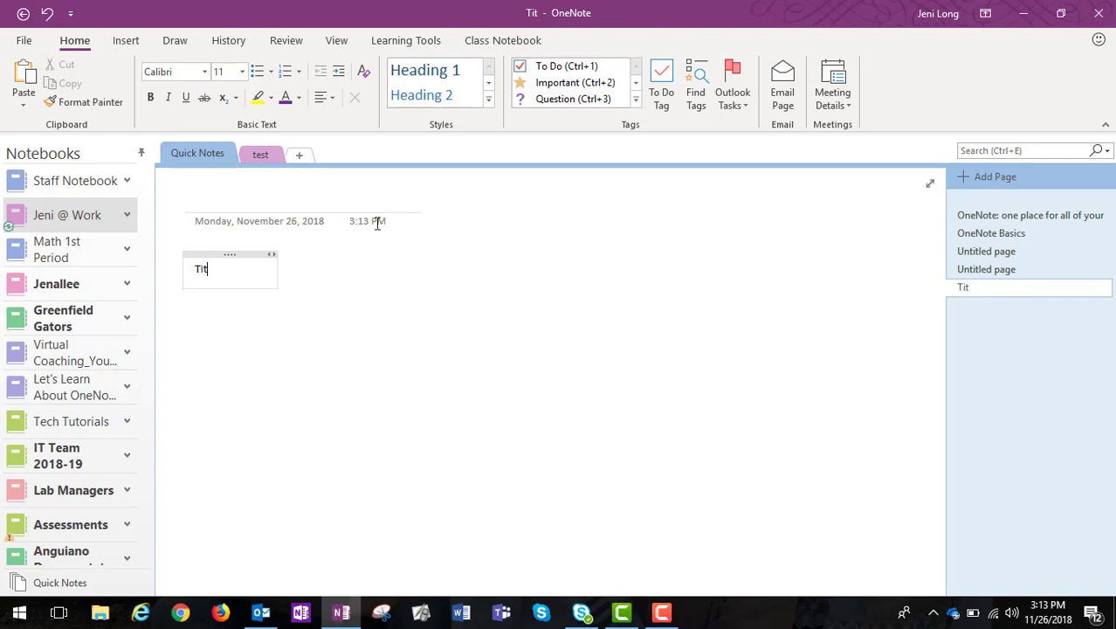
click(243, 253)
key(Delete)
click(258, 202)
text(Title)
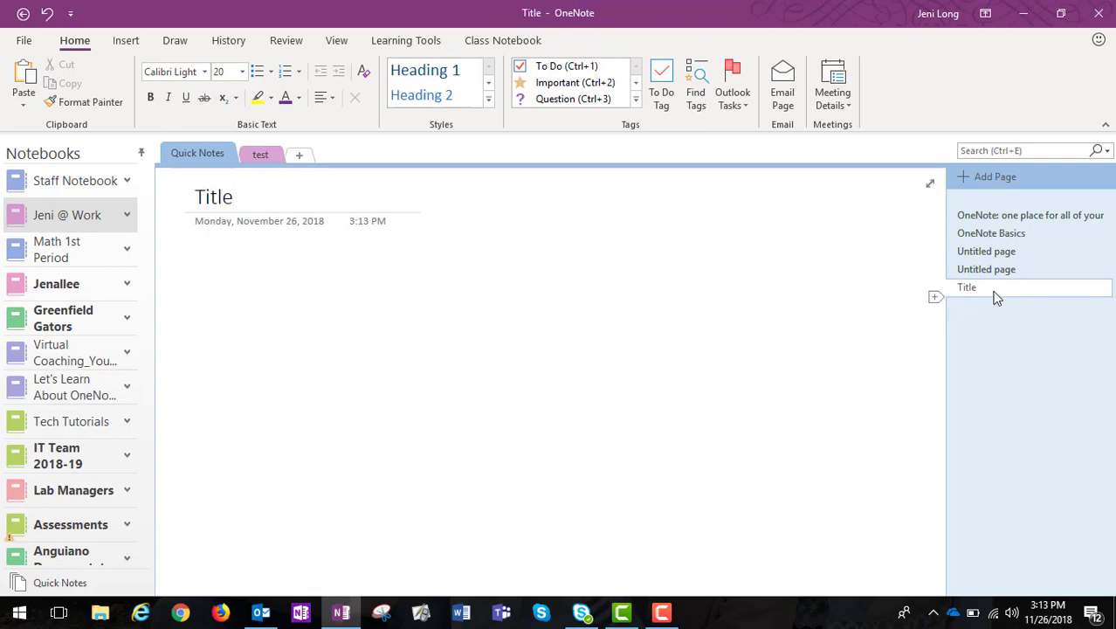
Step: Add a new section named "Section1" to the notebook
click(300, 154)
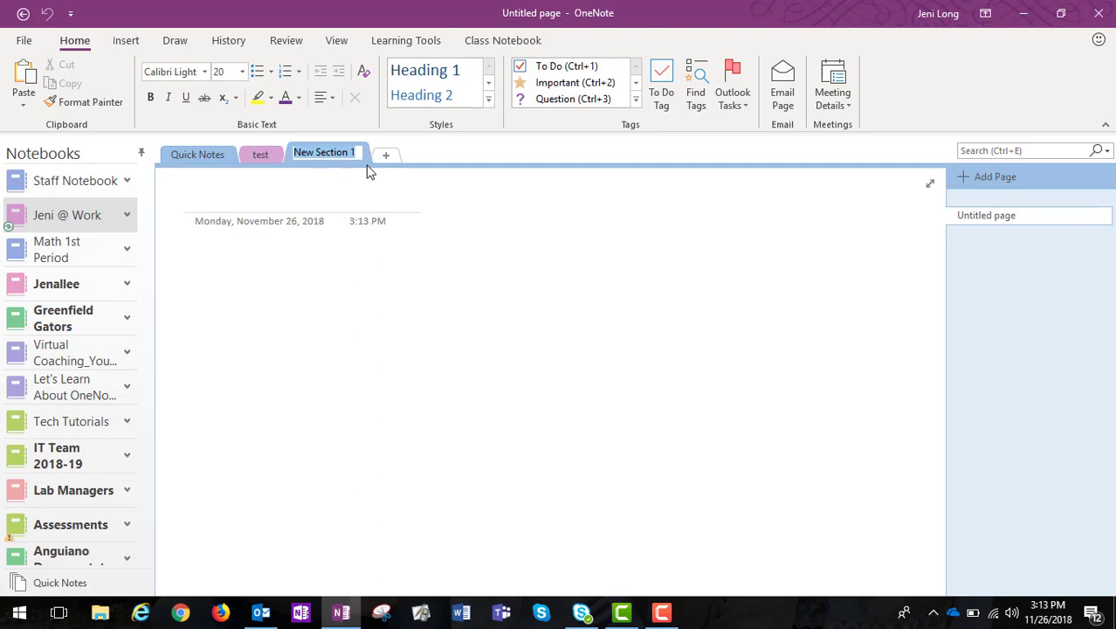
text(Sec)
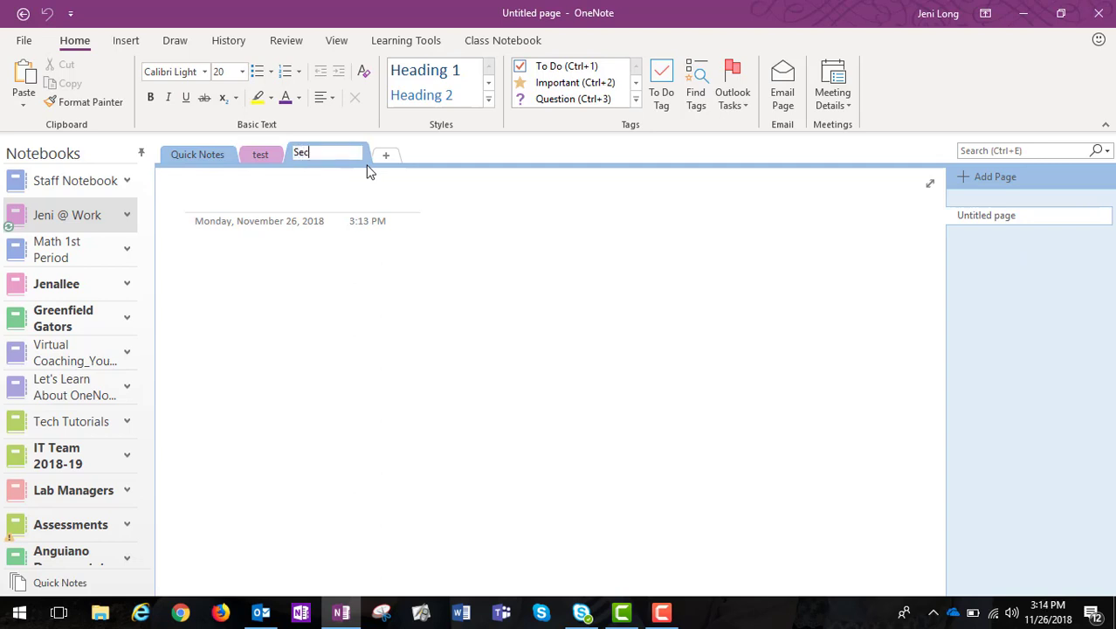
text(tion1)
Step: Add another section named "Section 2" and move it ahead of Section1
click(389, 157)
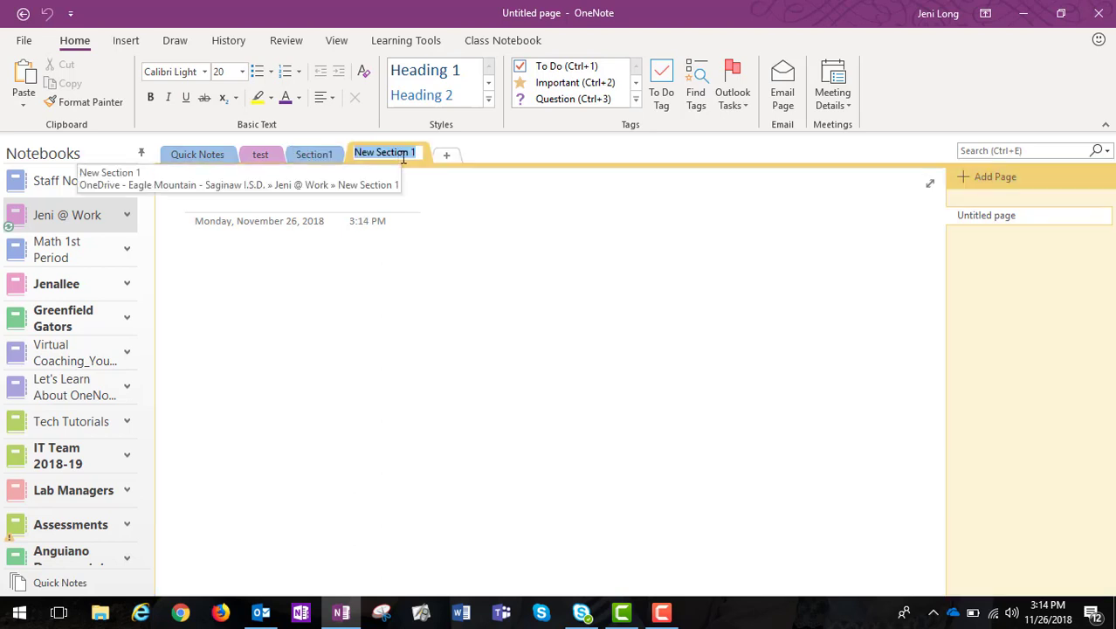
text(Section)
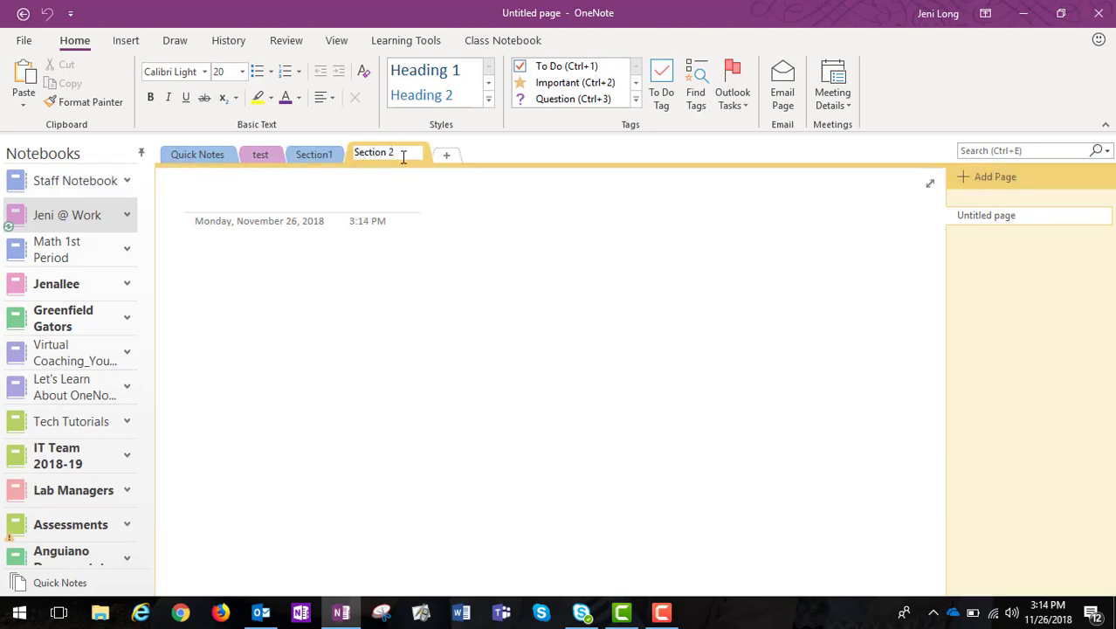
key(Return)
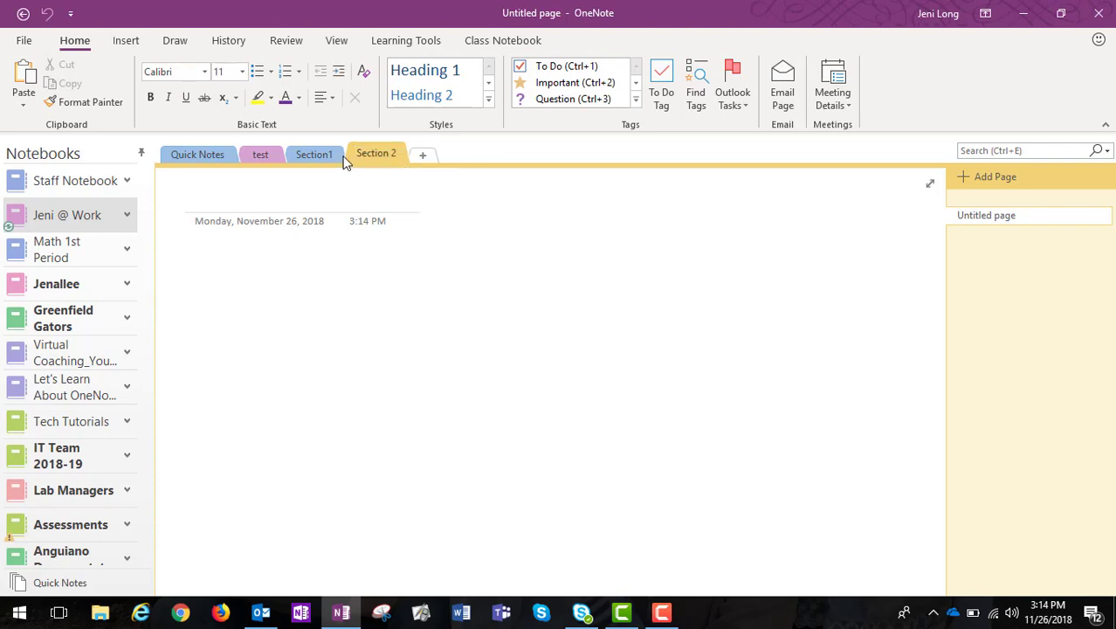
drag(378, 153, 288, 155)
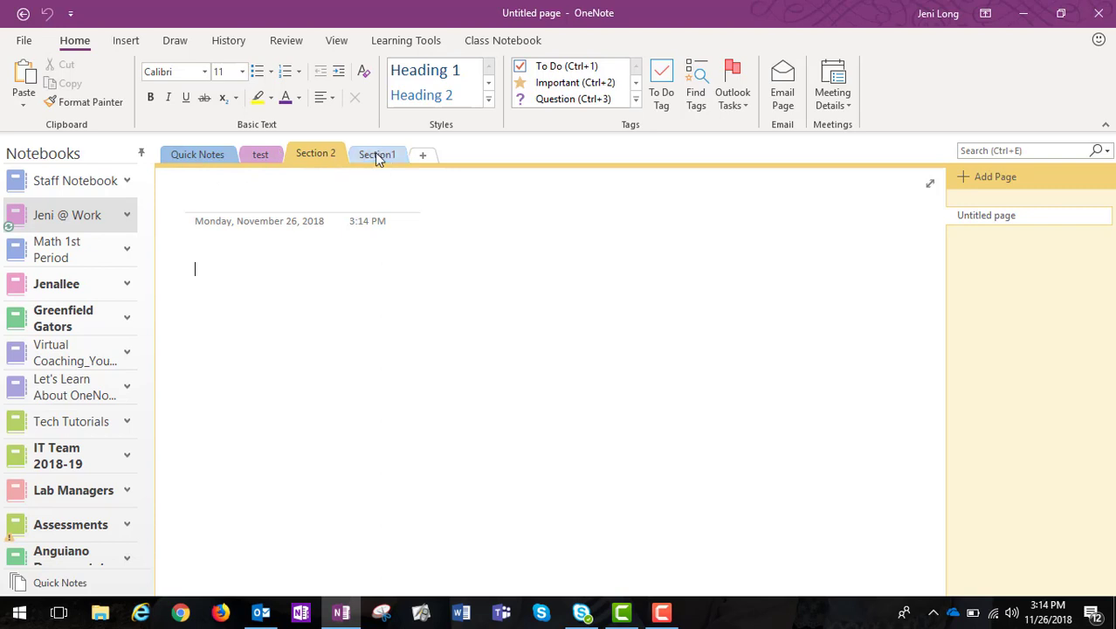
Step: Create a new section group in the notebook, keeping its default name
right_click(312, 154)
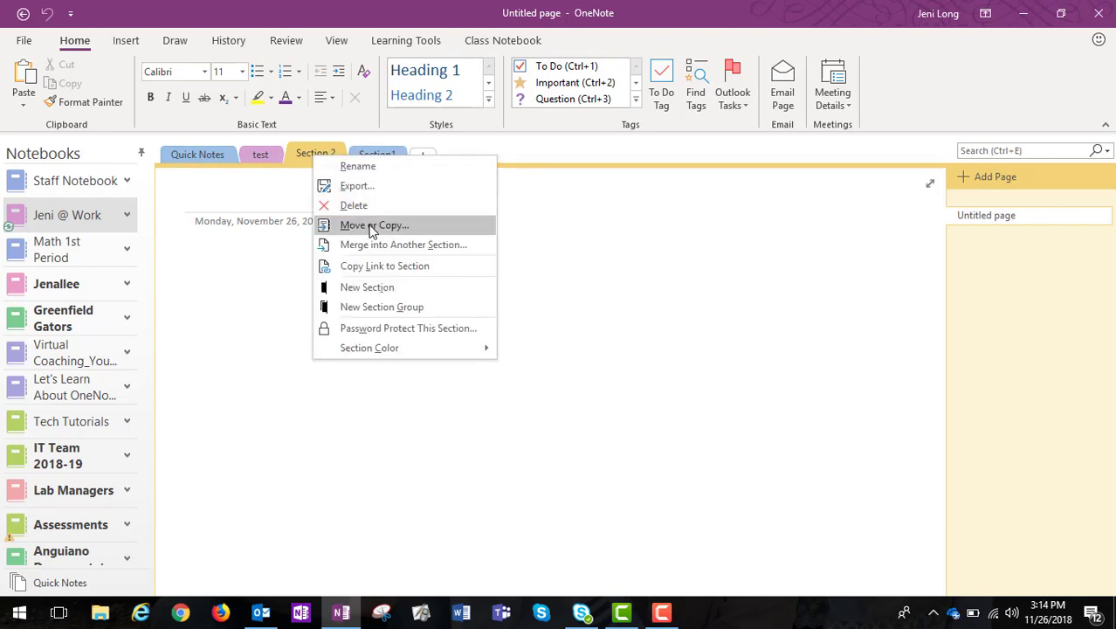
click(374, 308)
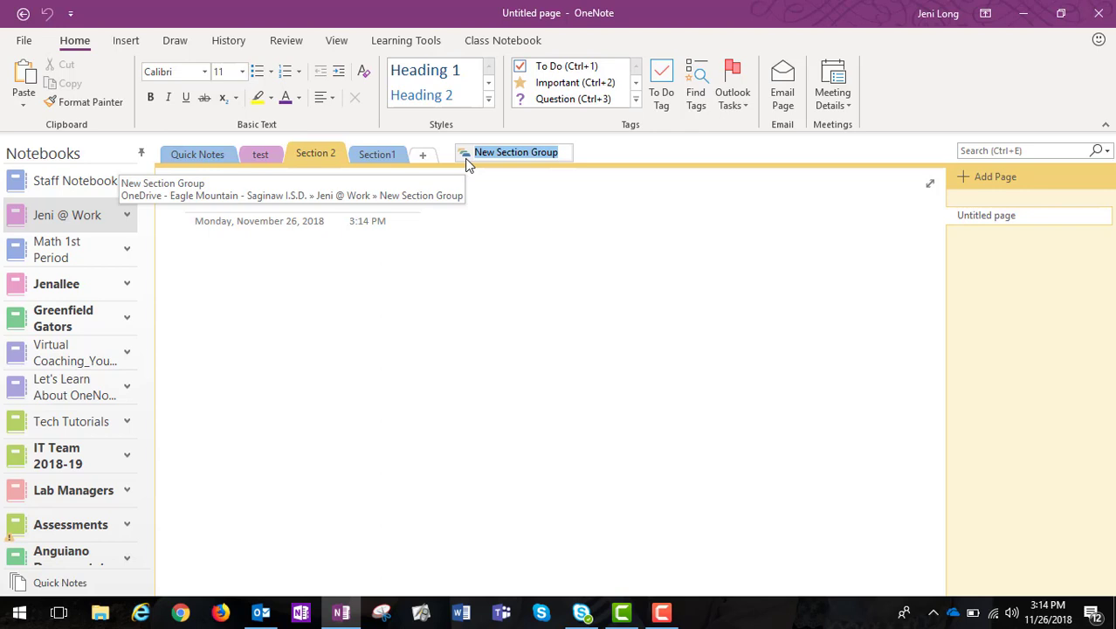
key(Return)
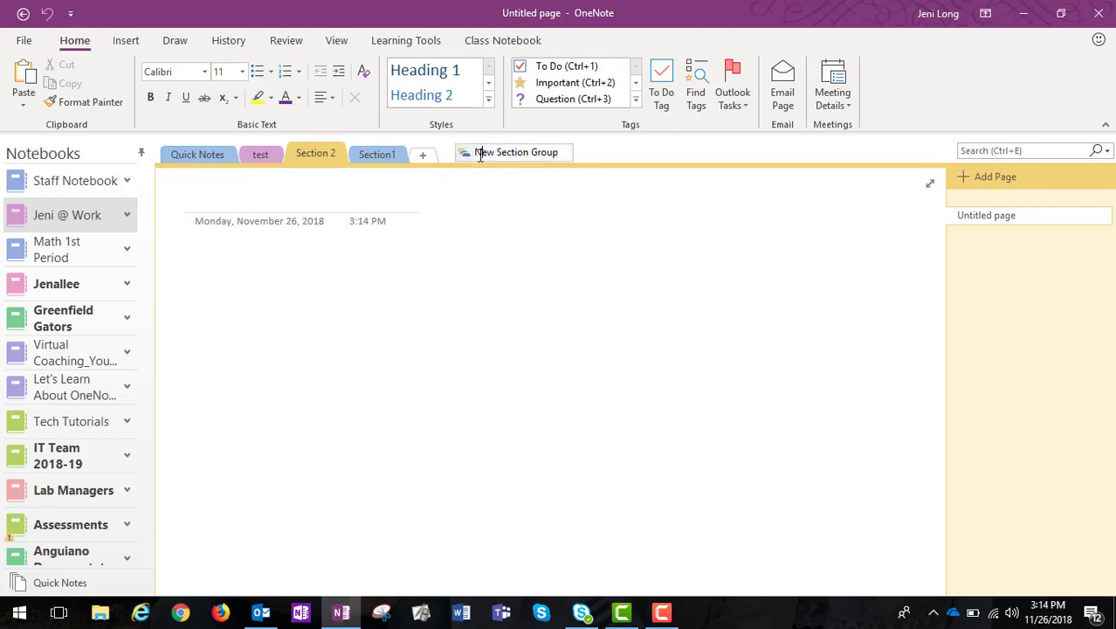
Step: Open the new section group, add a section with the default name and clear the stray text from its page title
click(463, 154)
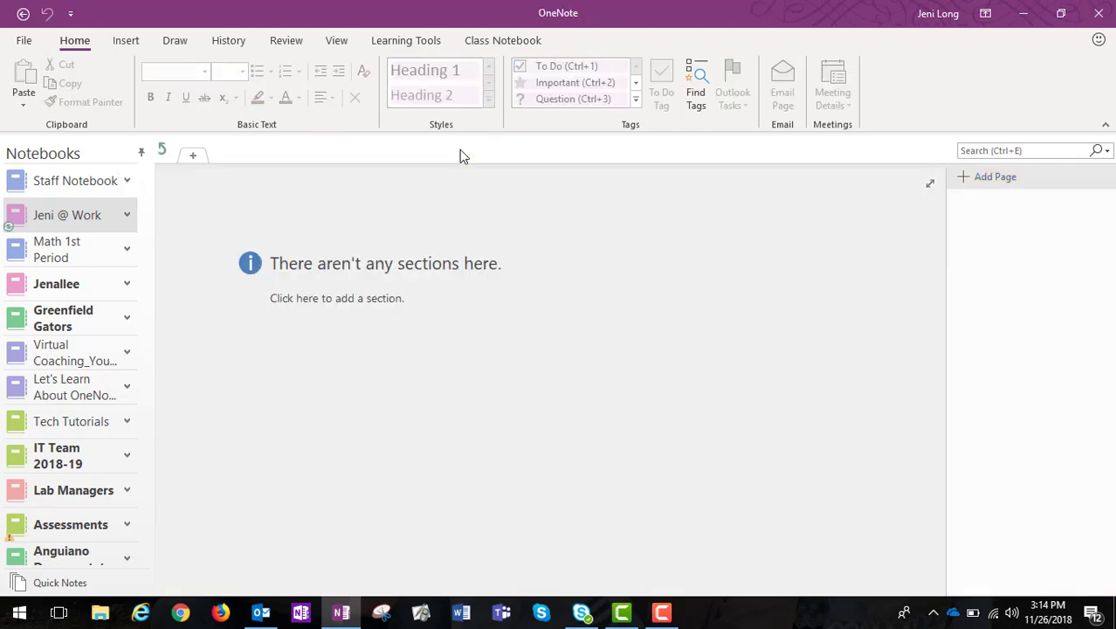
click(190, 155)
key(Return)
text(el)
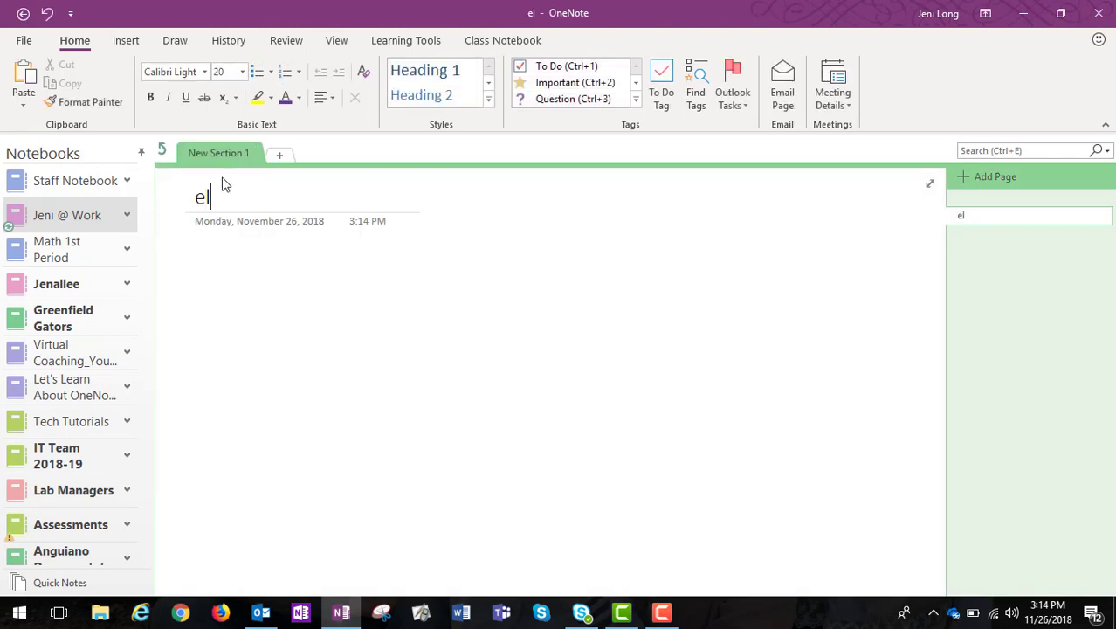
key(Return)
click(224, 194)
key(BackSpace)
key(BackSpace)
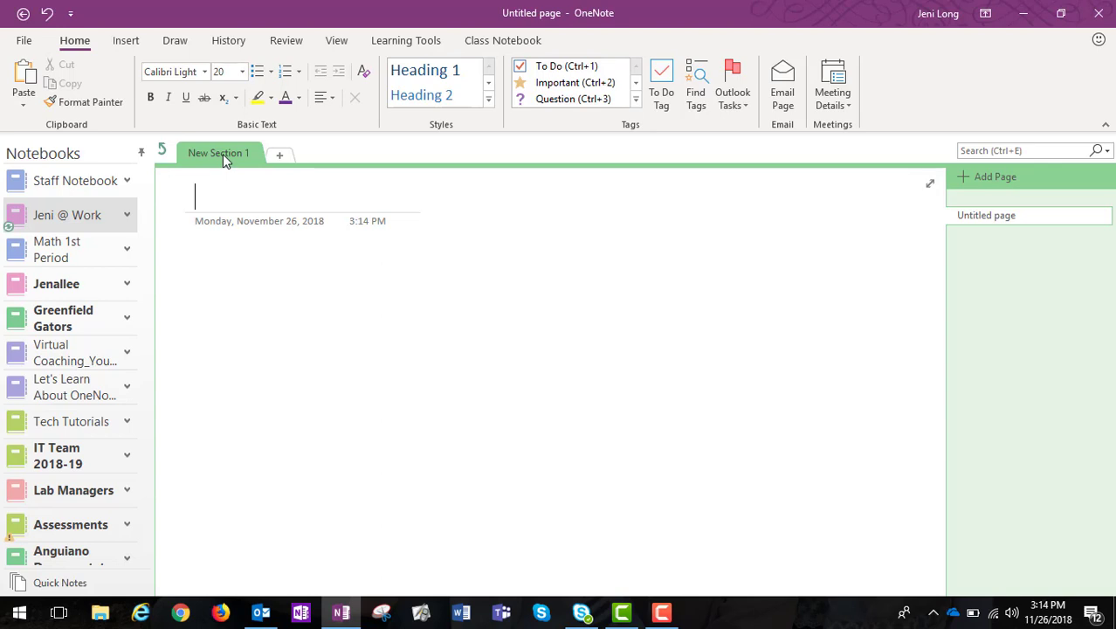
Step: Title the new section's page "Novel"
right_click(222, 154)
click(272, 167)
key(Escape)
text(Novel)
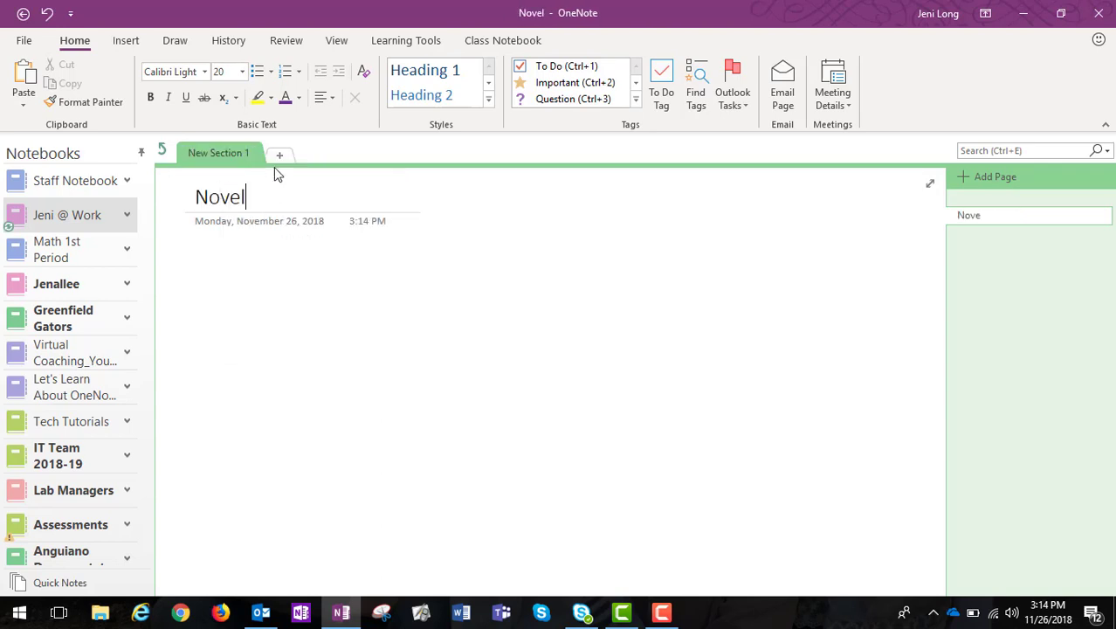
Step: Rename the section holding the Novel page as "Novel"
right_click(223, 153)
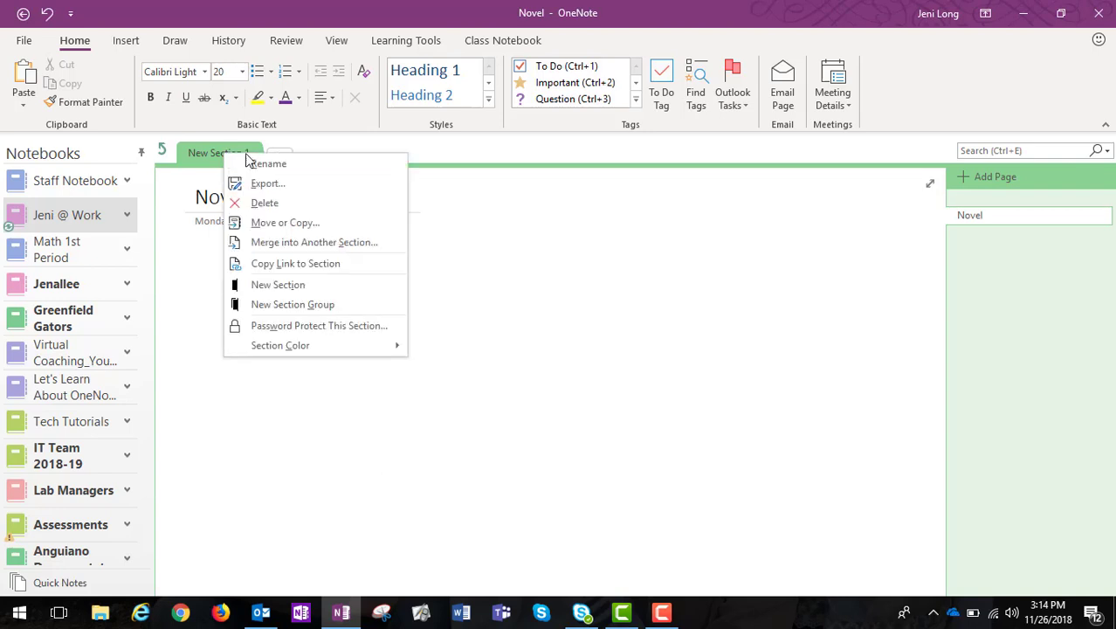
click(267, 167)
text(Nov)
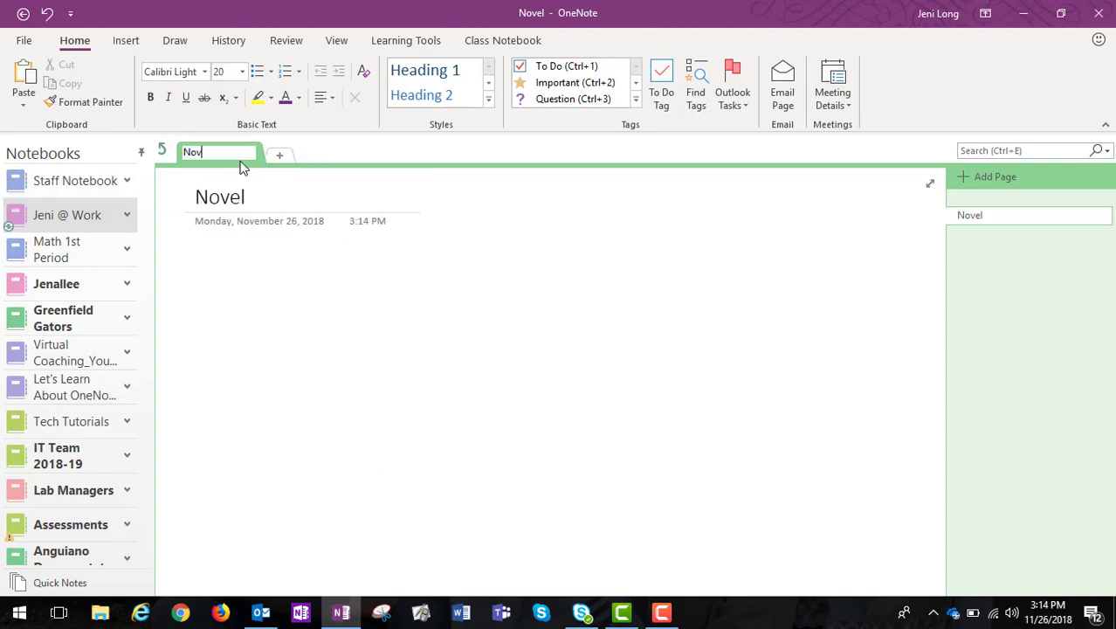
text(el)
Step: Add a second section to the group, title its page "Noe" and rename the section "Notes"
click(280, 158)
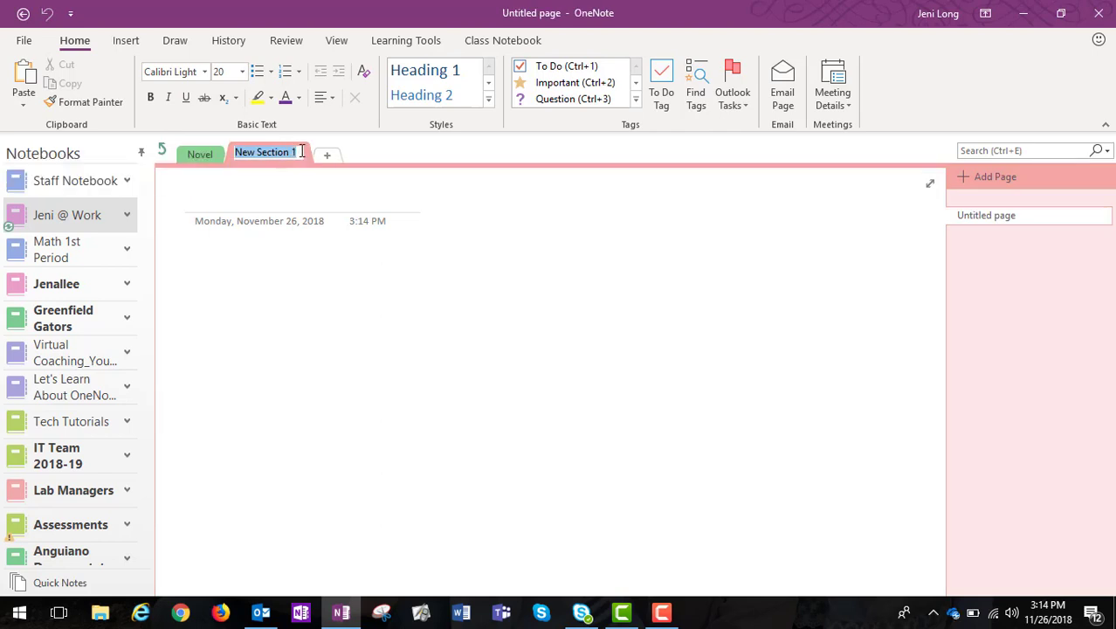
key(Return)
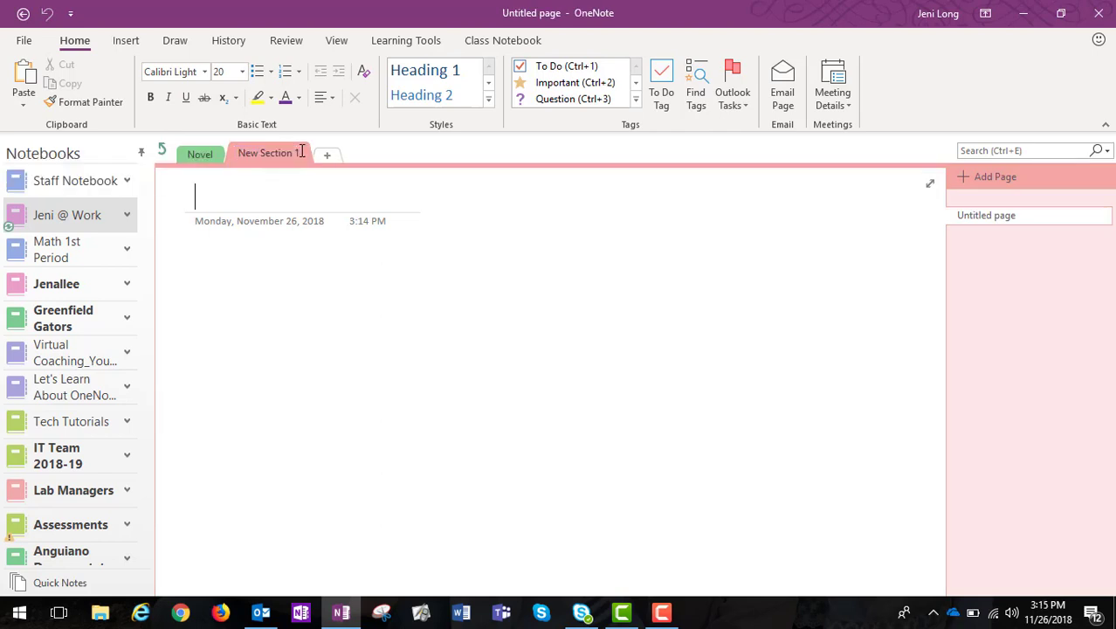
text(Noe)
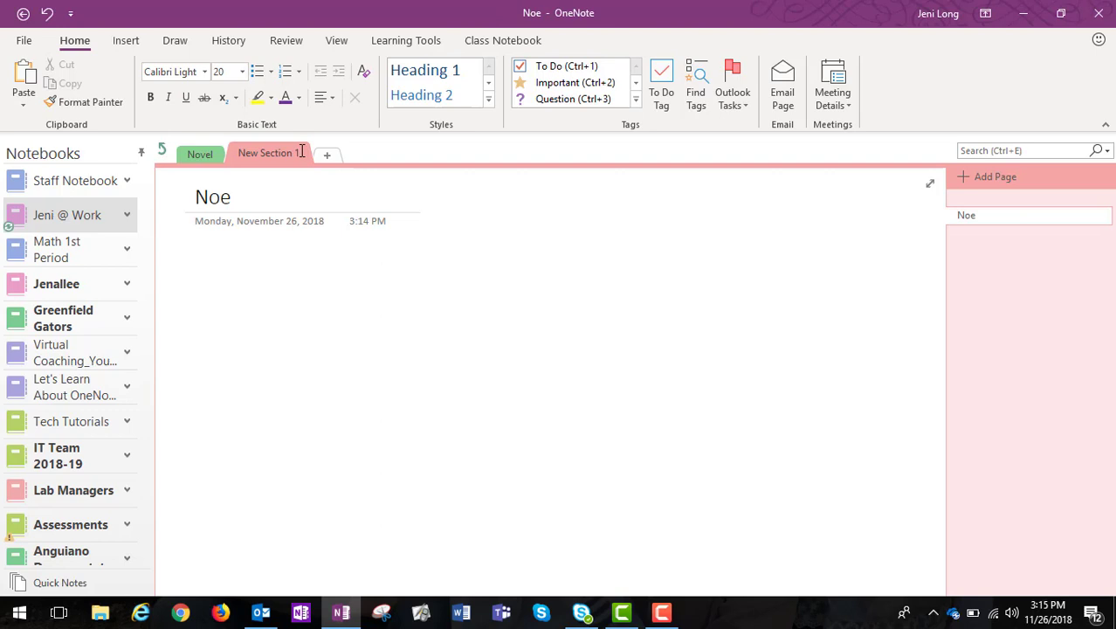
right_click(271, 157)
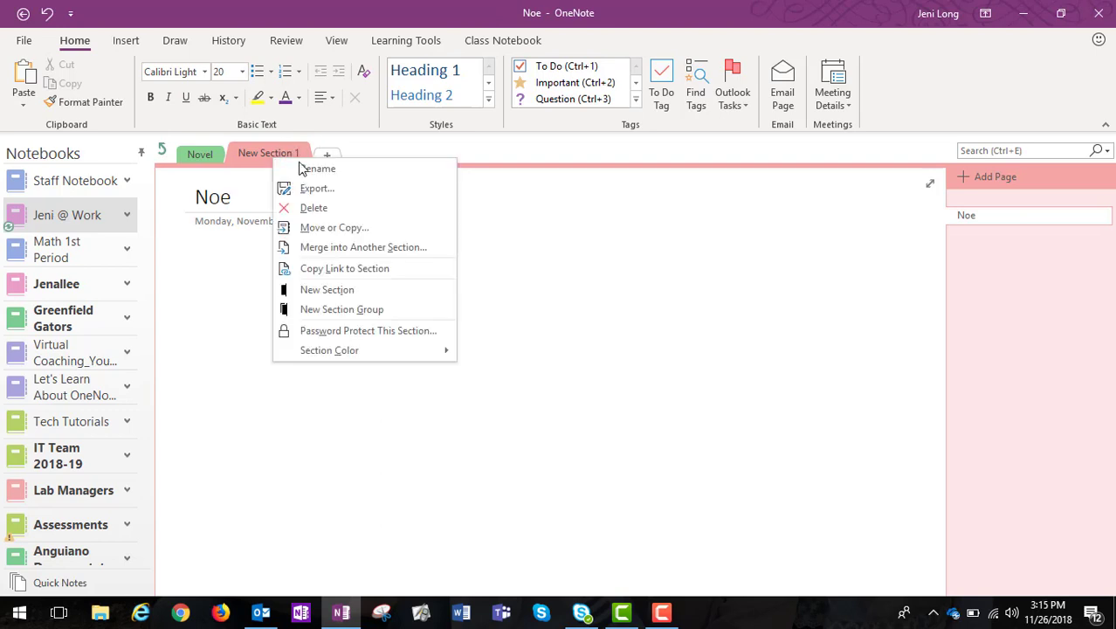
click(308, 167)
text(Notes)
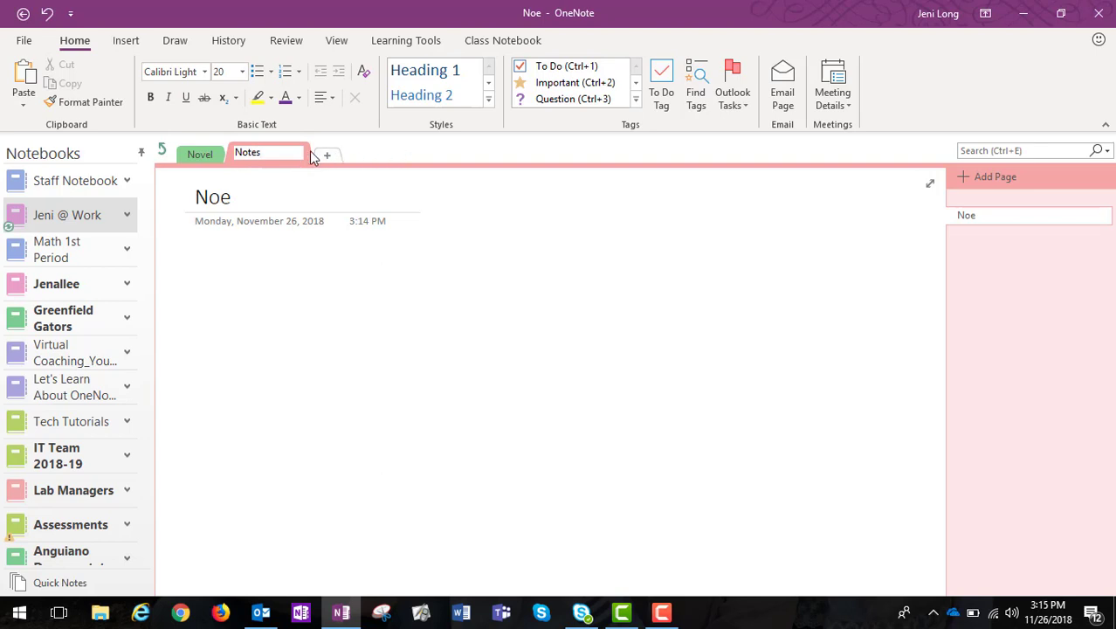
Step: Add a third section to the group and name it "Handouts"
click(327, 155)
right_click(335, 155)
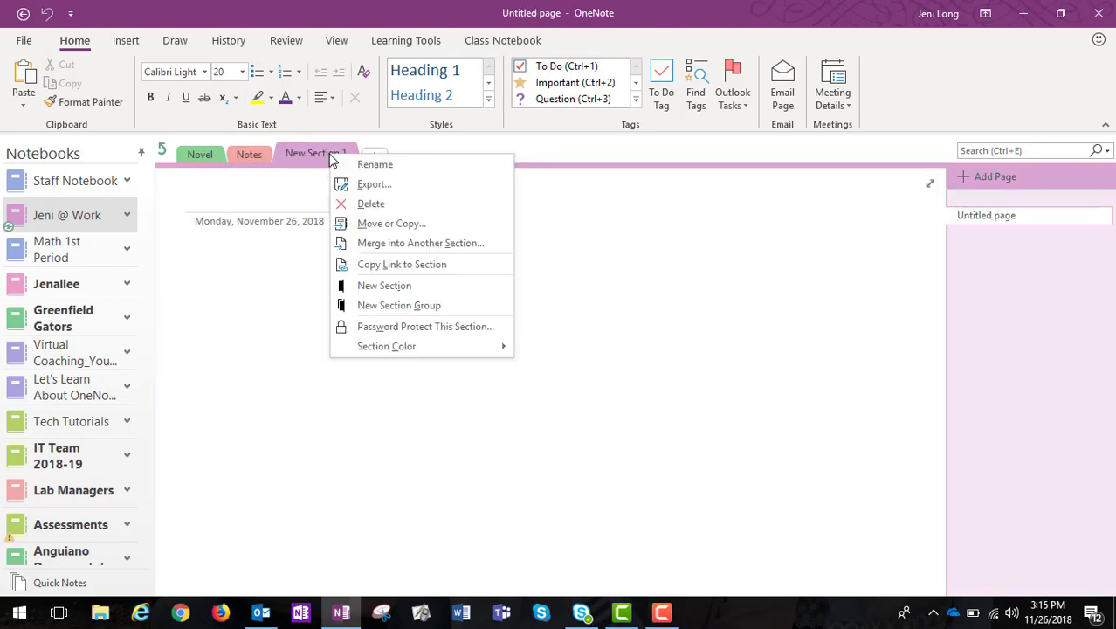
click(354, 164)
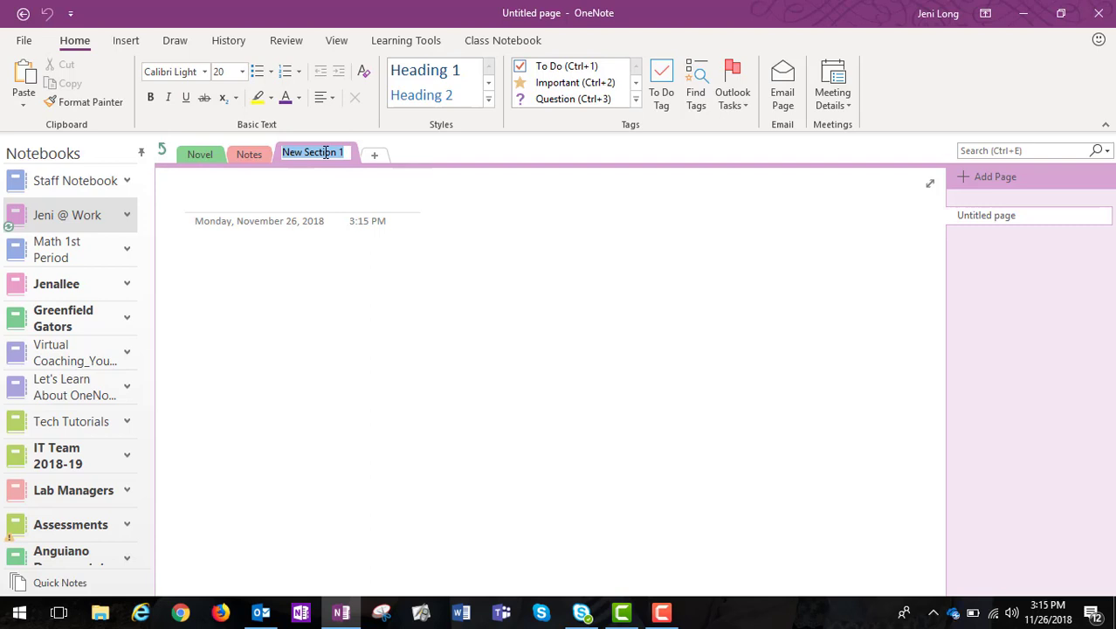
text(Hando)
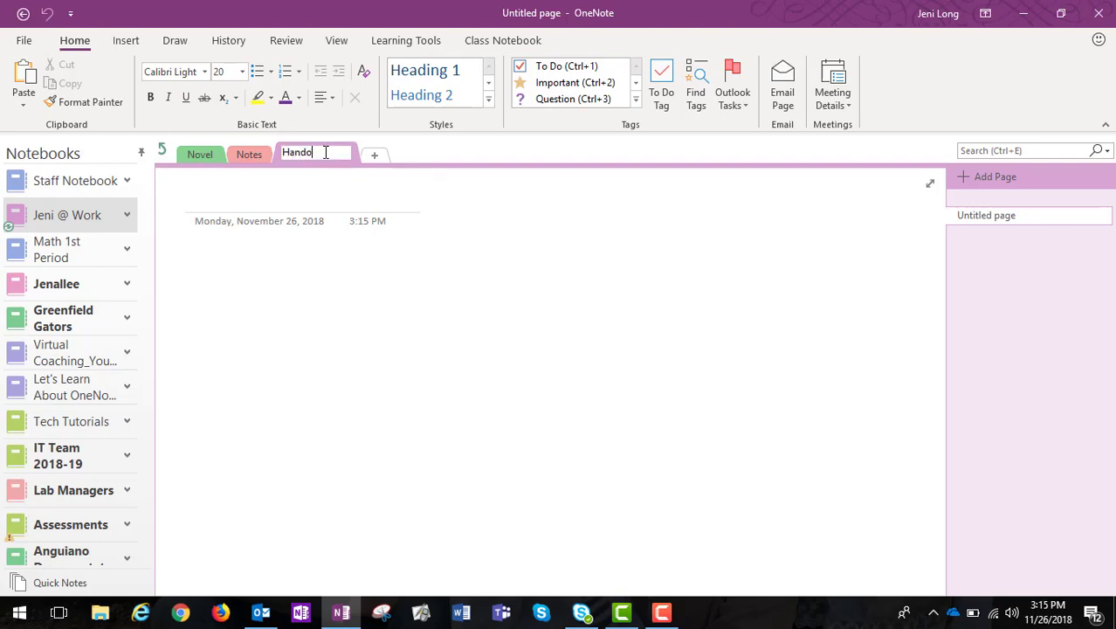
text(uts)
key(Return)
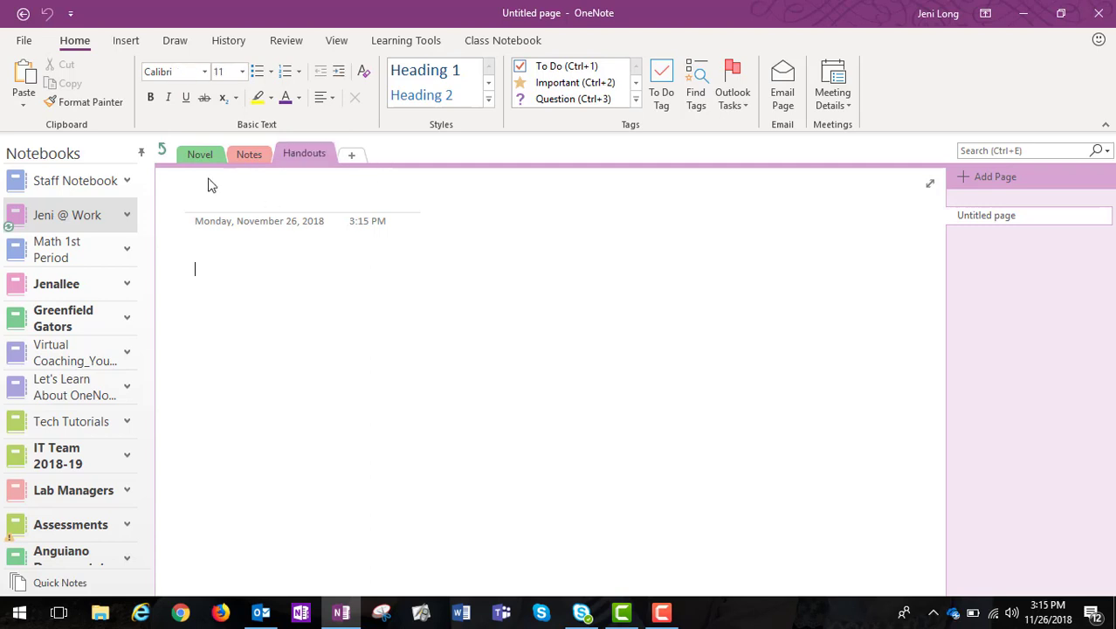
Step: Return to the notebook's main level, rename the new section group as "The Giver" and check the sections inside it
click(163, 153)
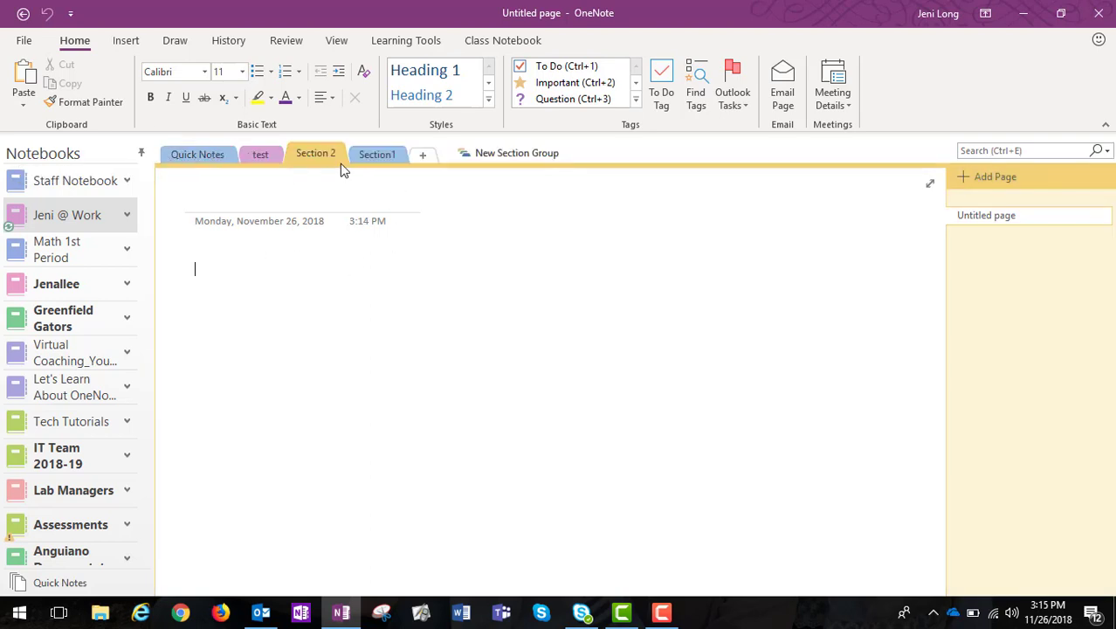
right_click(486, 156)
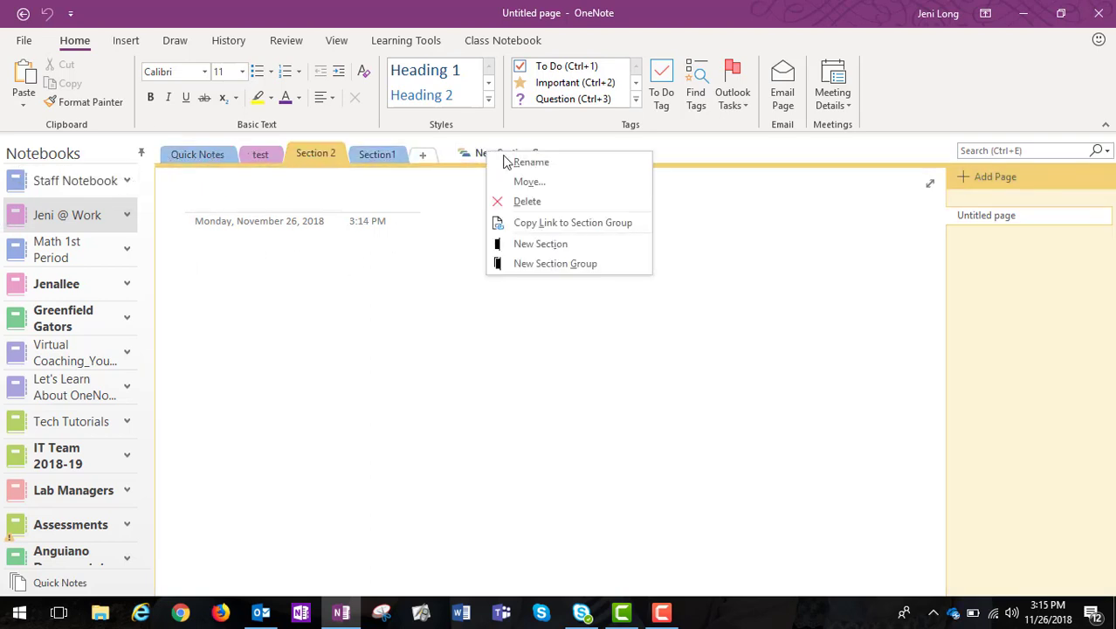
click(525, 164)
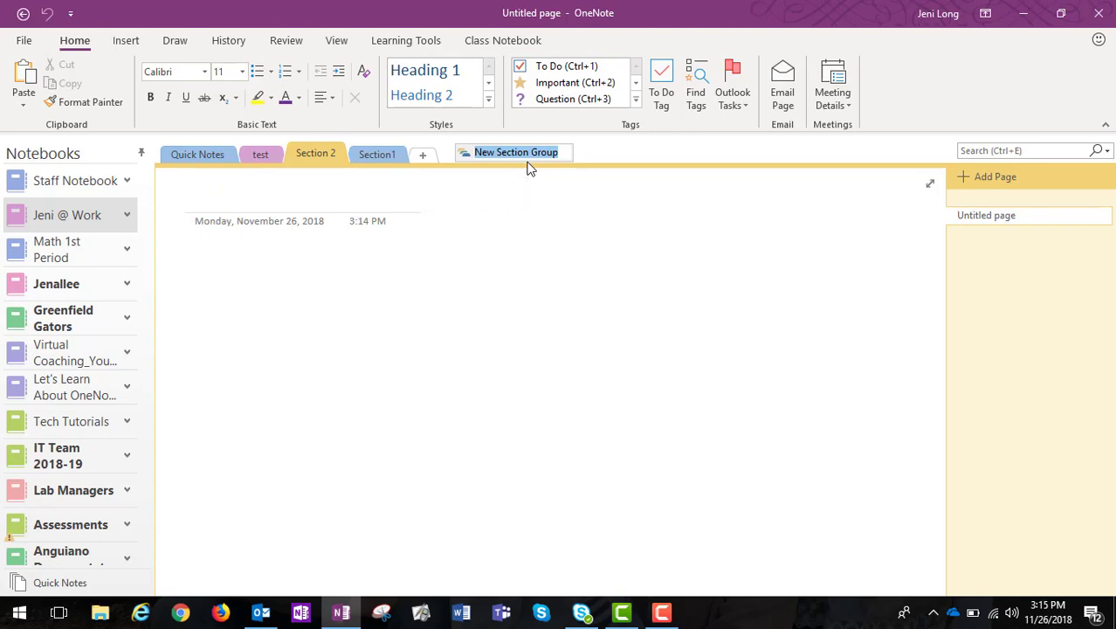
text(The Giv)
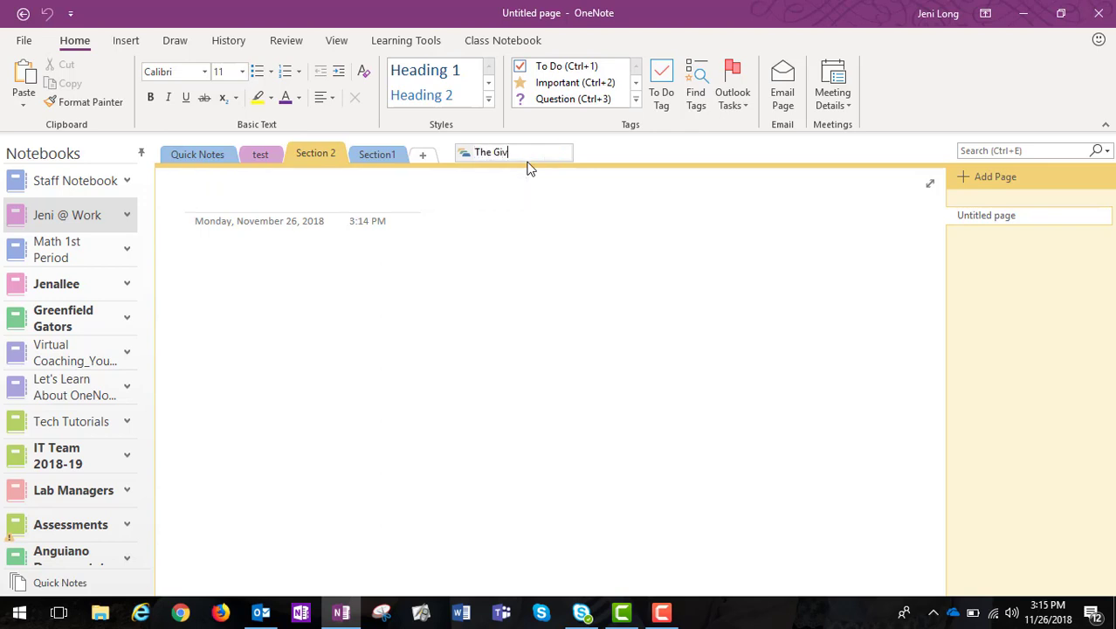
text(er)
key(Return)
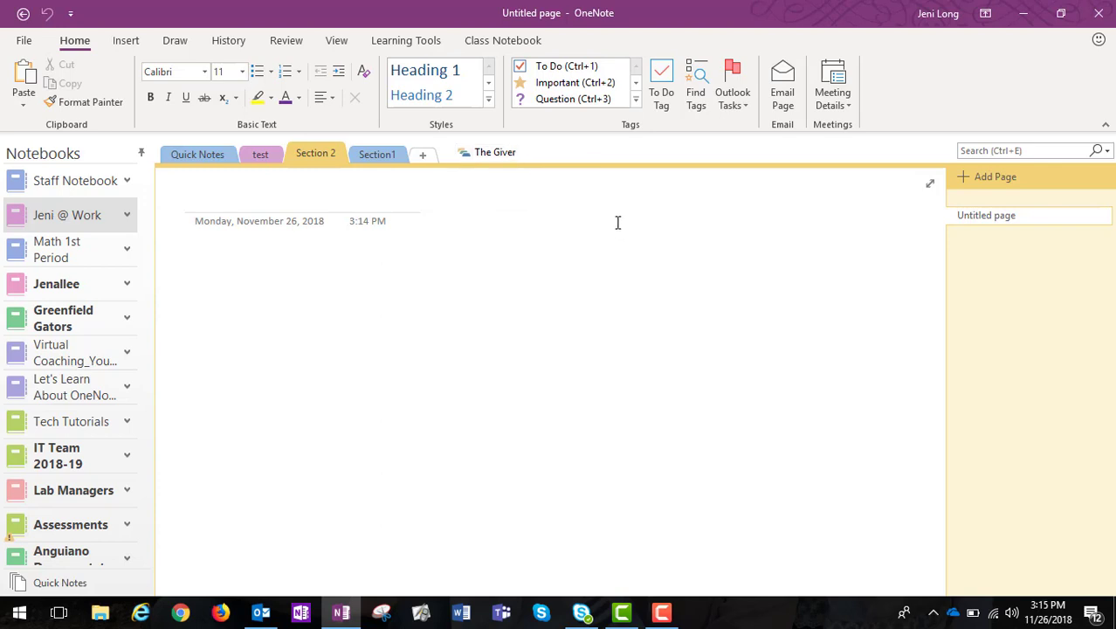
click(503, 157)
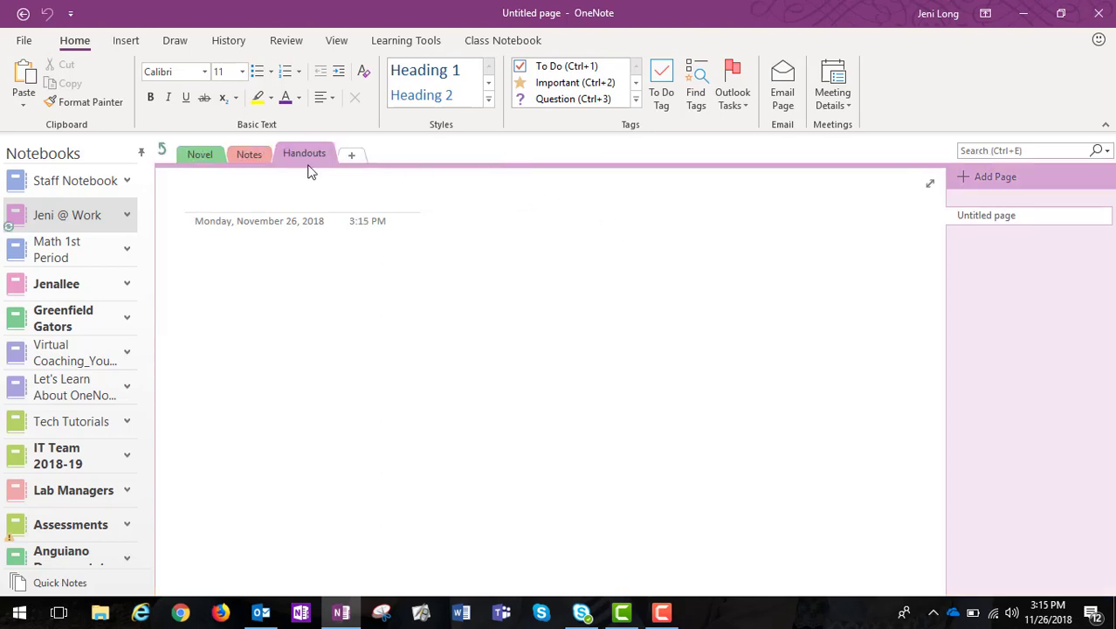
click(163, 151)
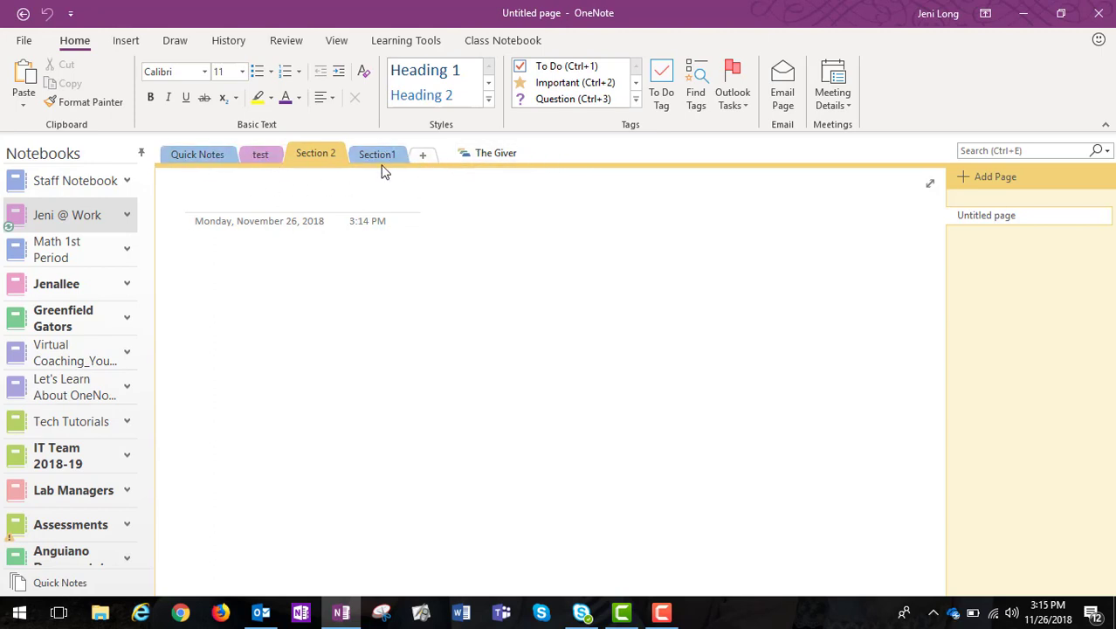
Step: Change the section color of Section 2 to Green
right_click(326, 155)
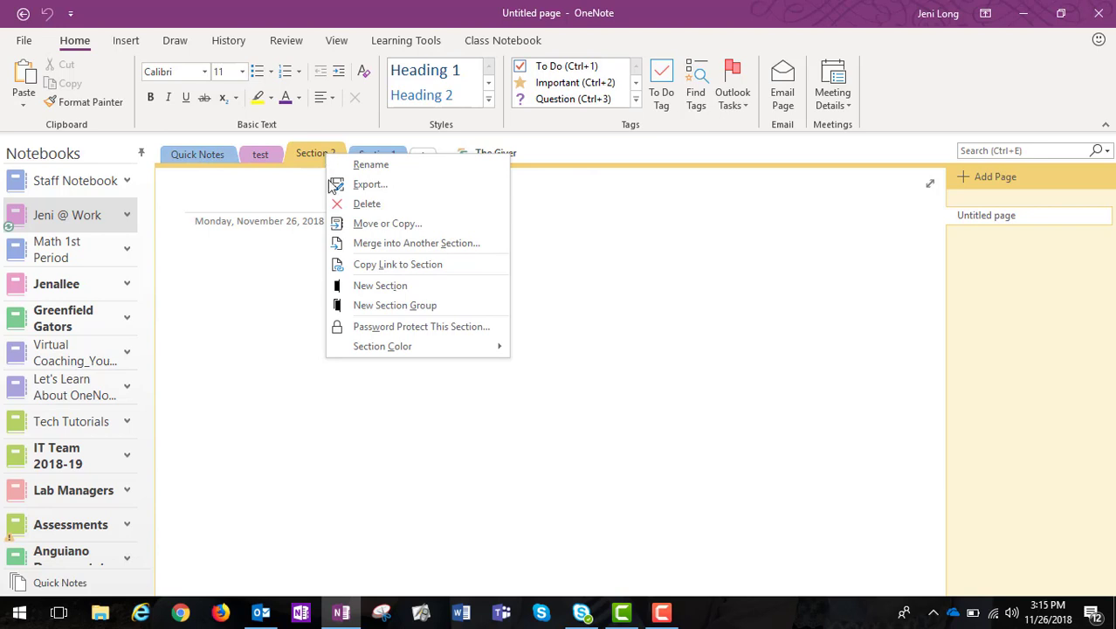
mouse_move(401, 352)
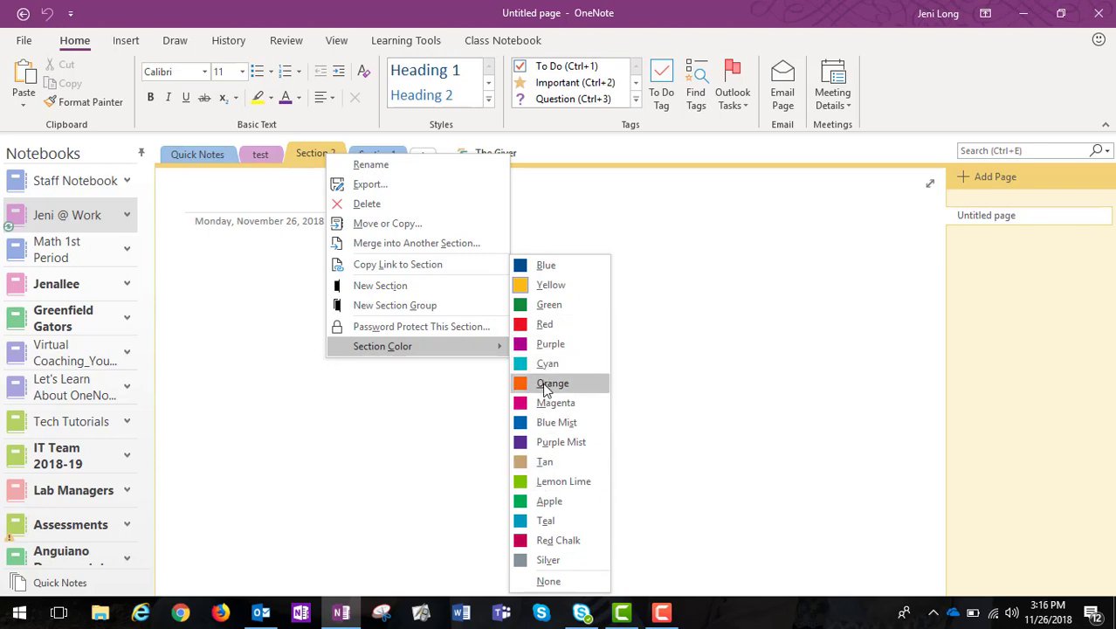
click(548, 304)
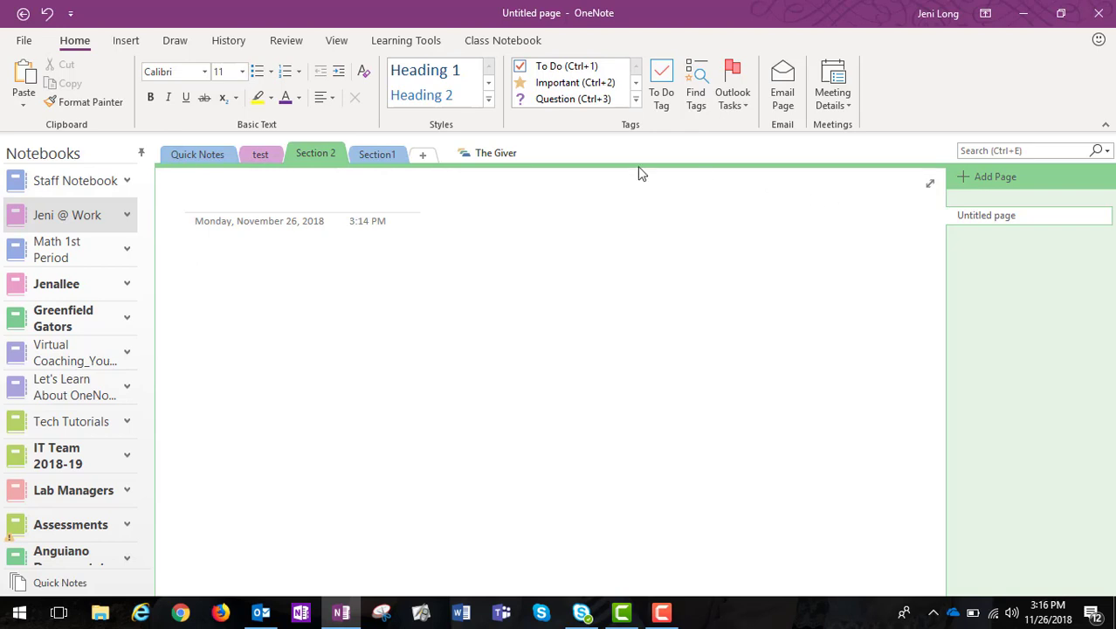
Step: In the Quick Notes section, make the first untitled page a subpage of OneNote Basics and indent the second untitled page one level deeper
click(198, 155)
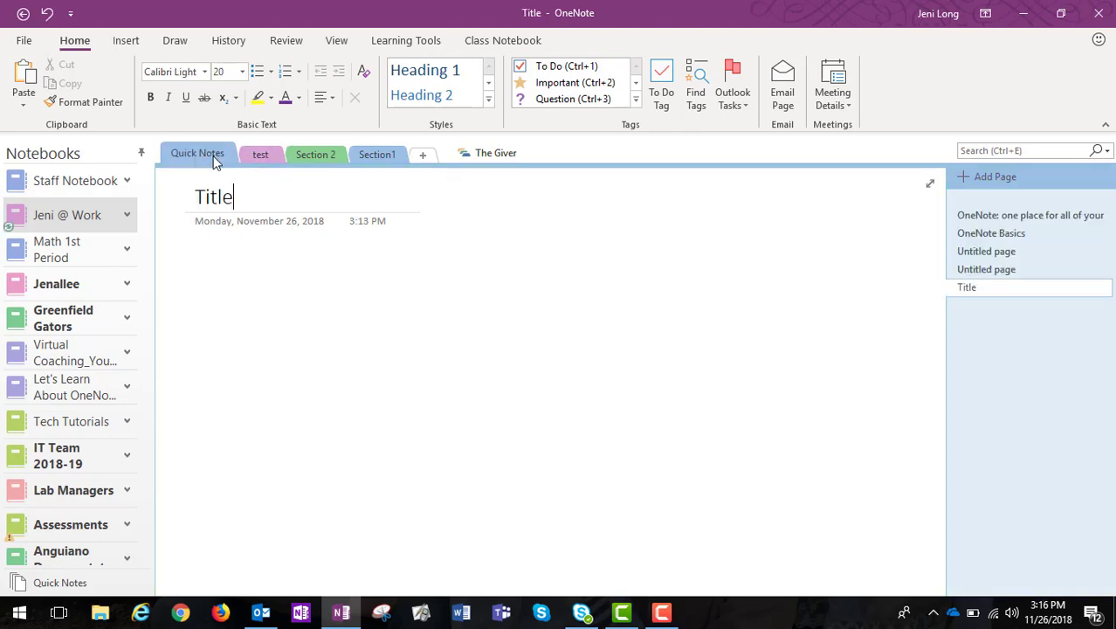
click(987, 254)
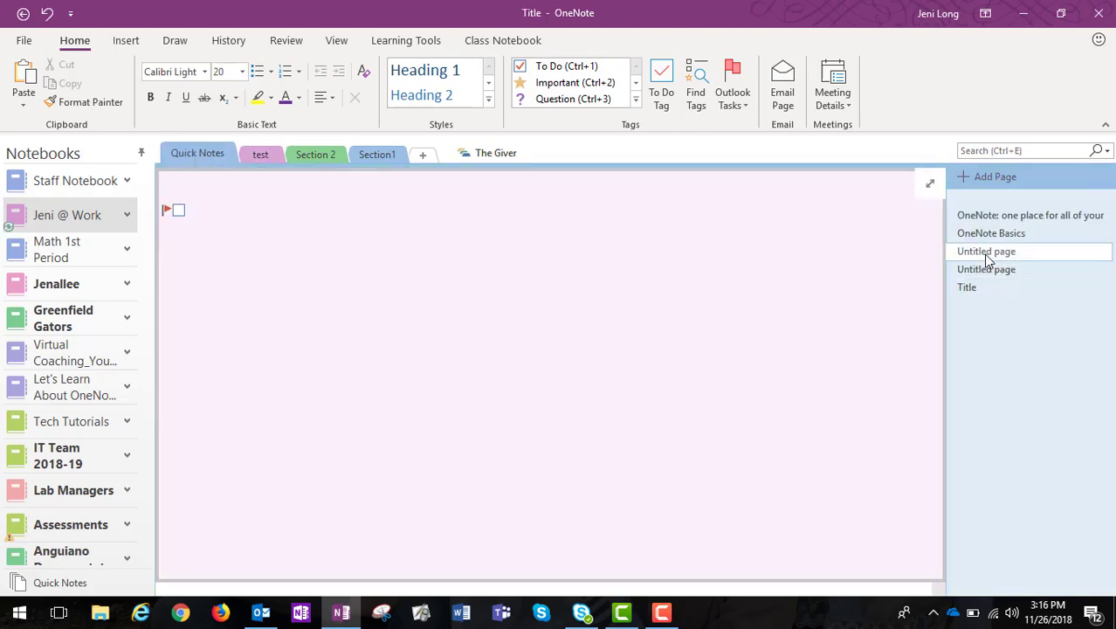
right_click(987, 259)
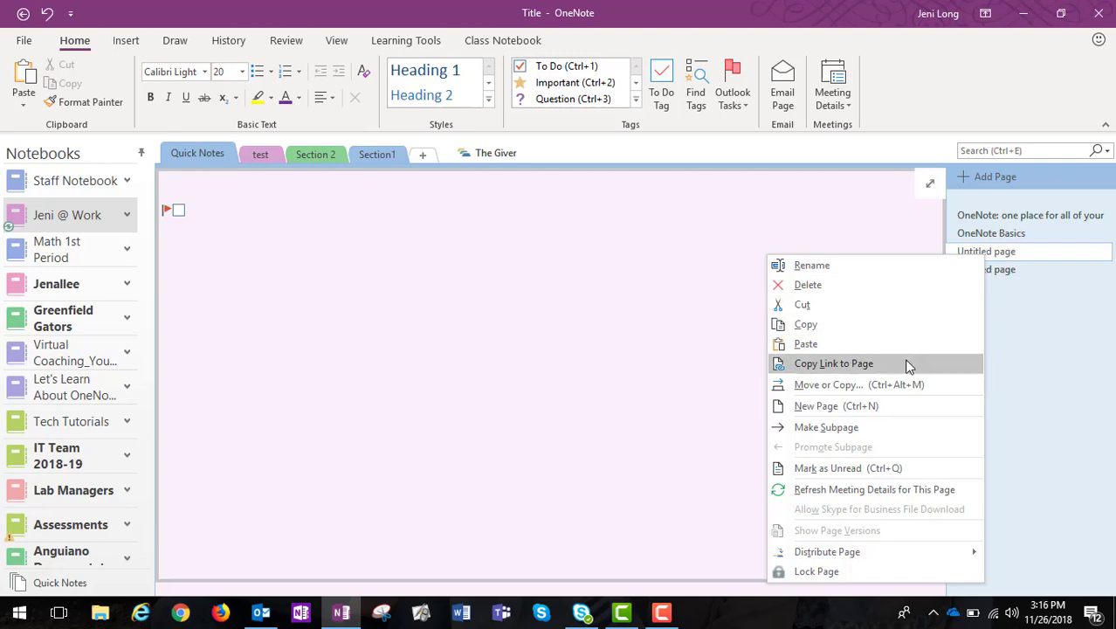
click(883, 423)
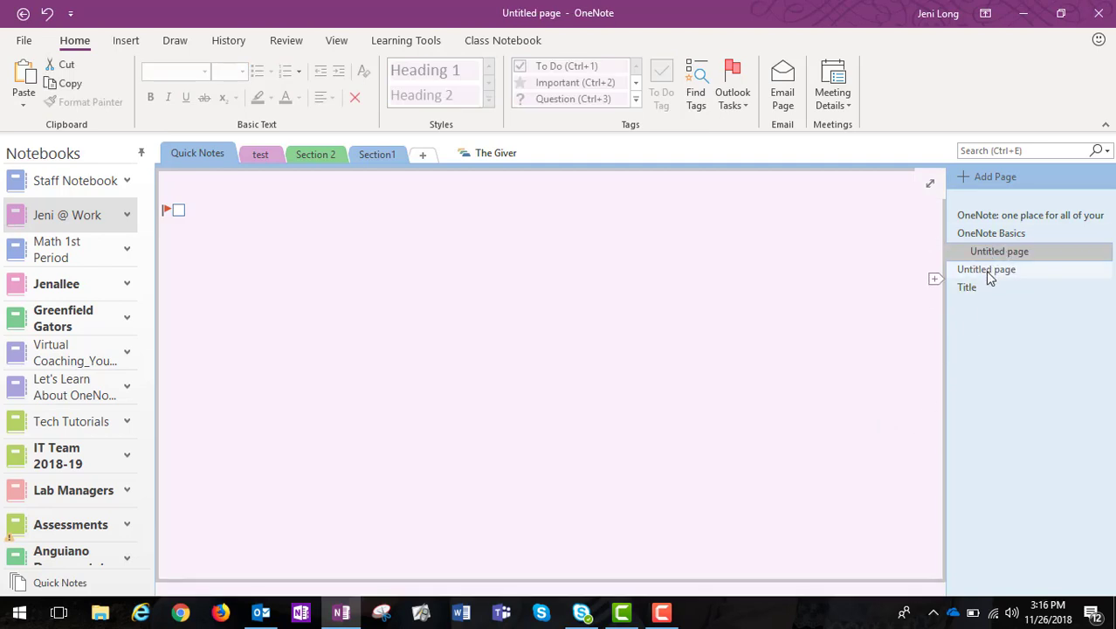
drag(987, 270, 1012, 272)
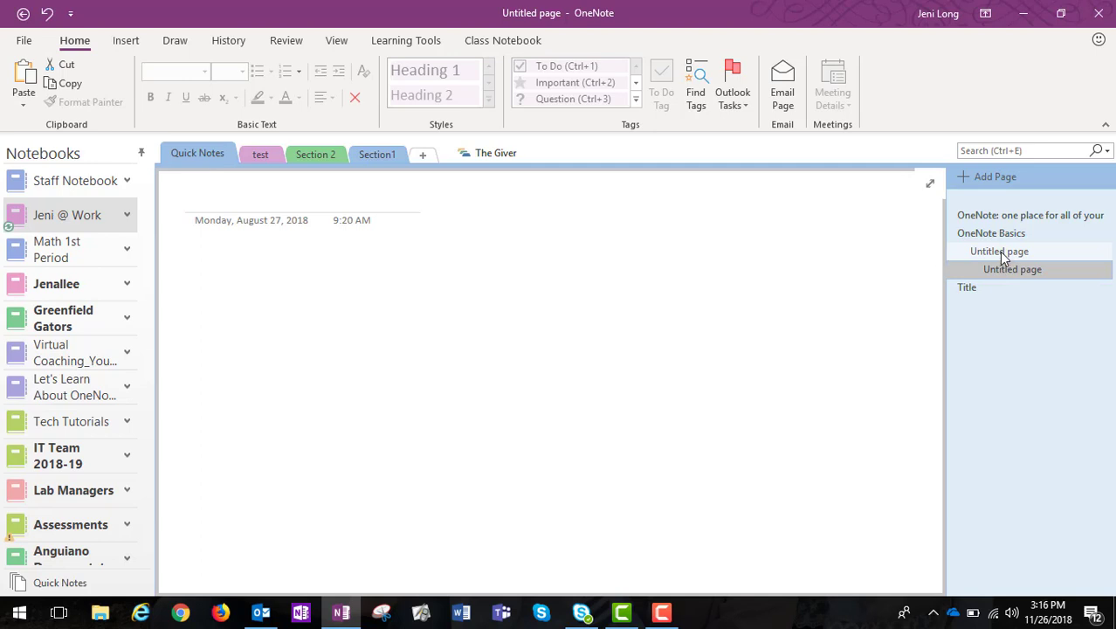
click(999, 252)
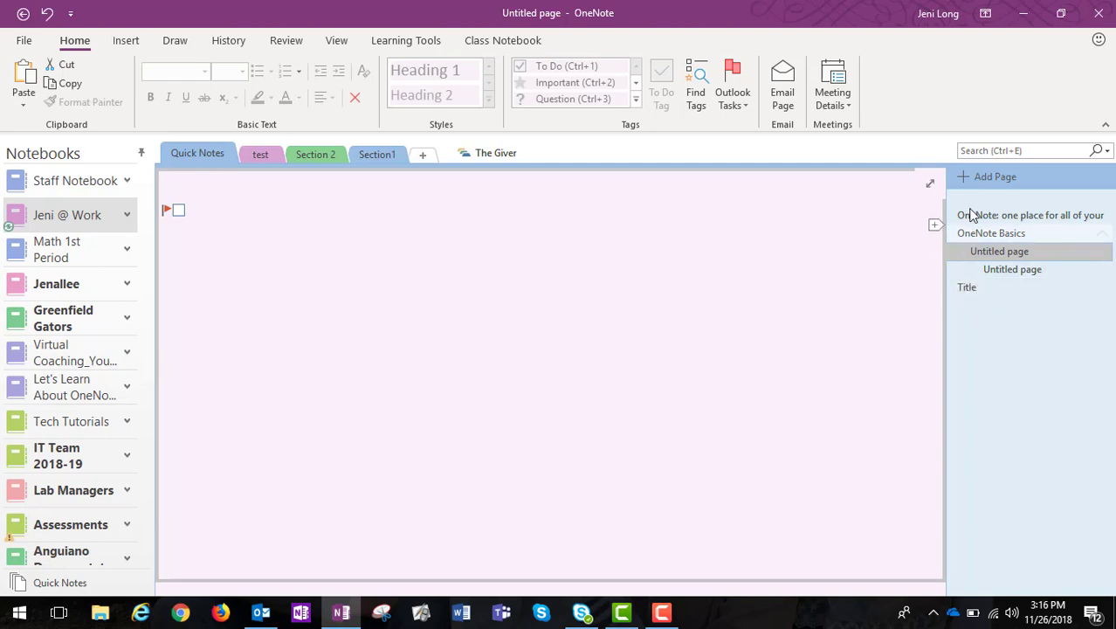
Step: Search all notebooks for "giver" and clear the search
click(989, 150)
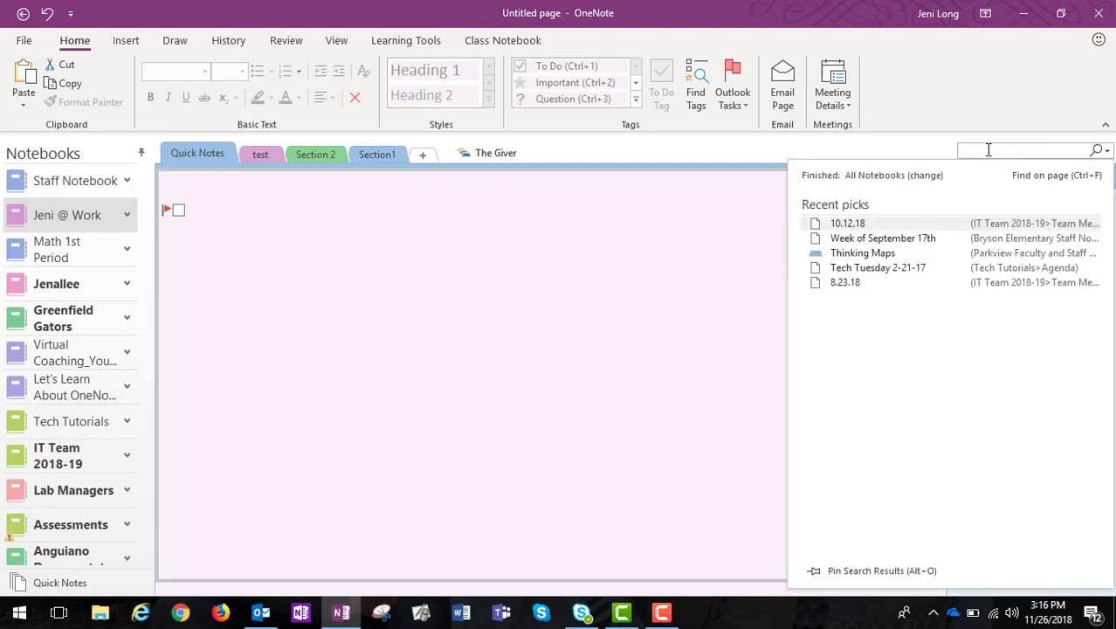
text(giver)
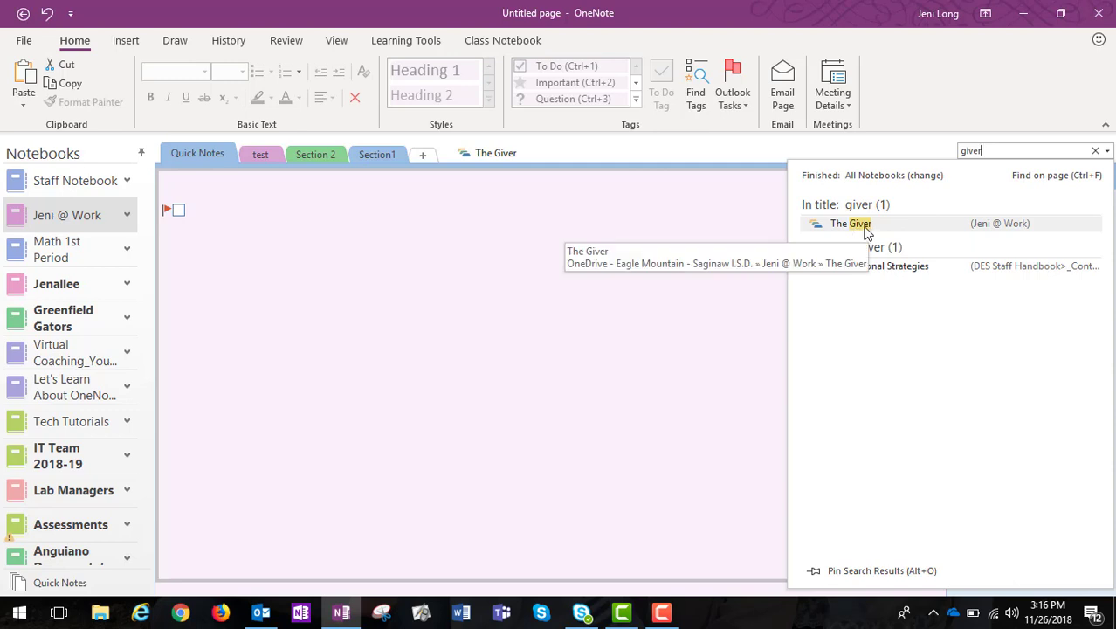
click(1096, 152)
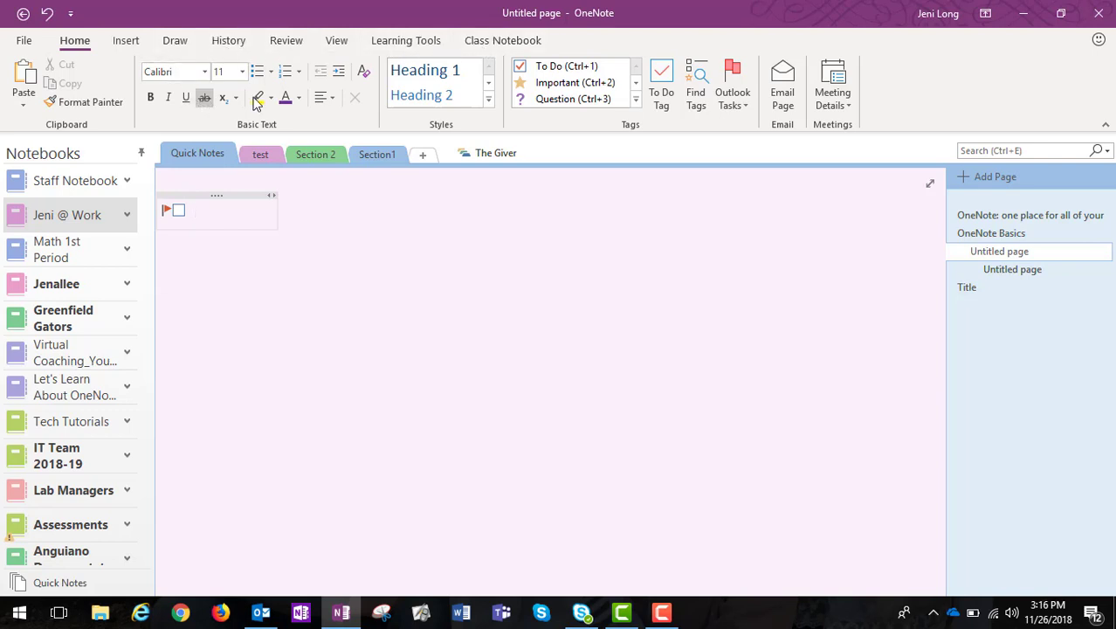
Step: Show the untitled subpage in full-page view and return to the normal view
click(510, 309)
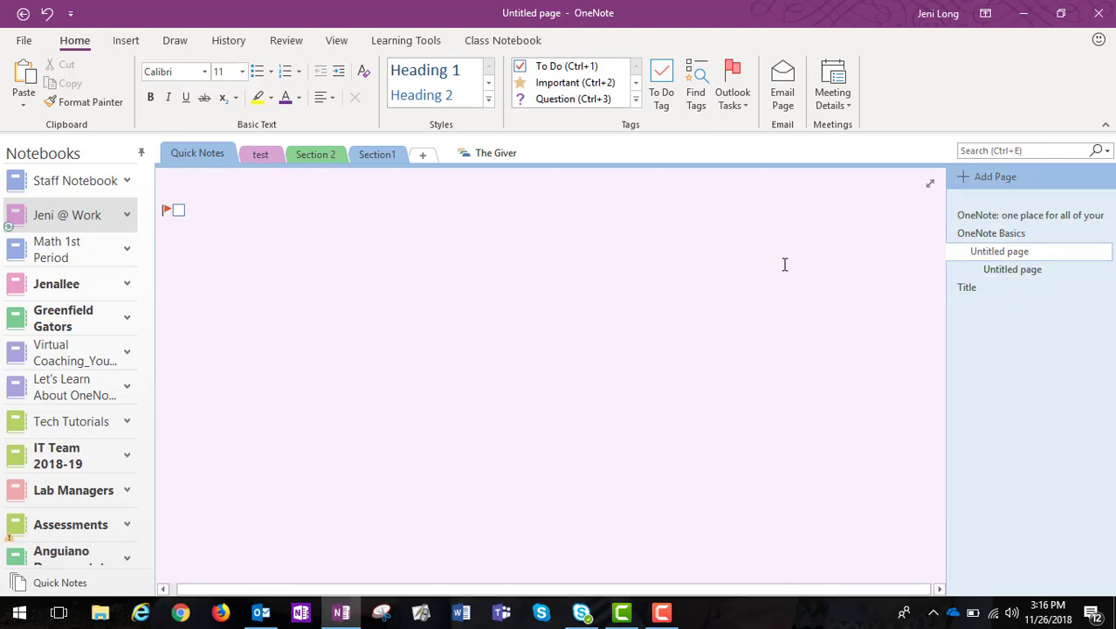
click(931, 187)
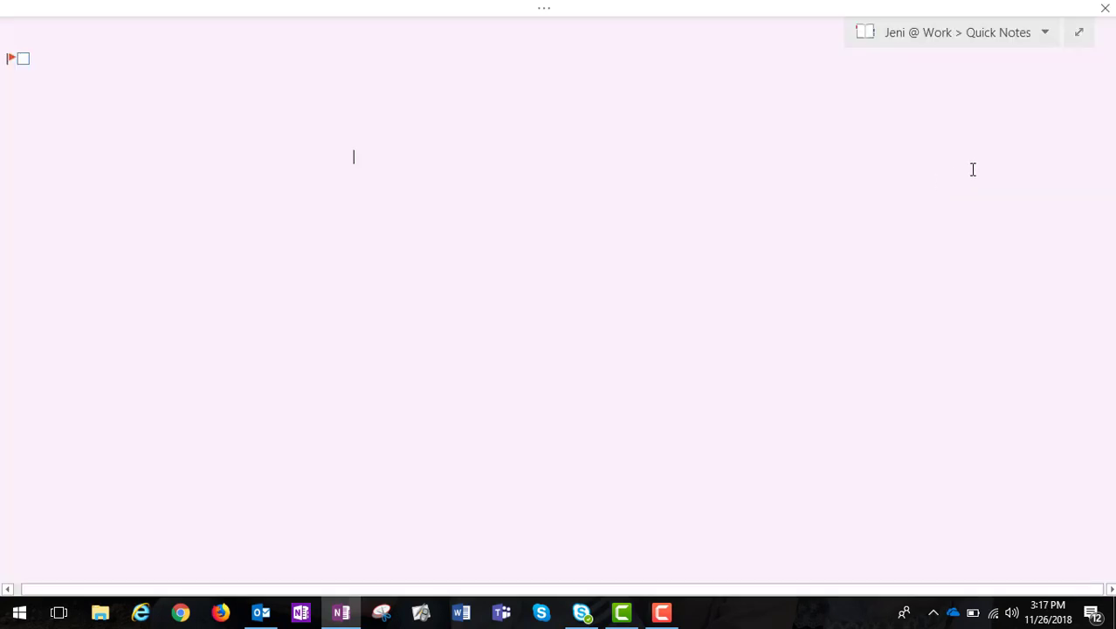
click(1079, 36)
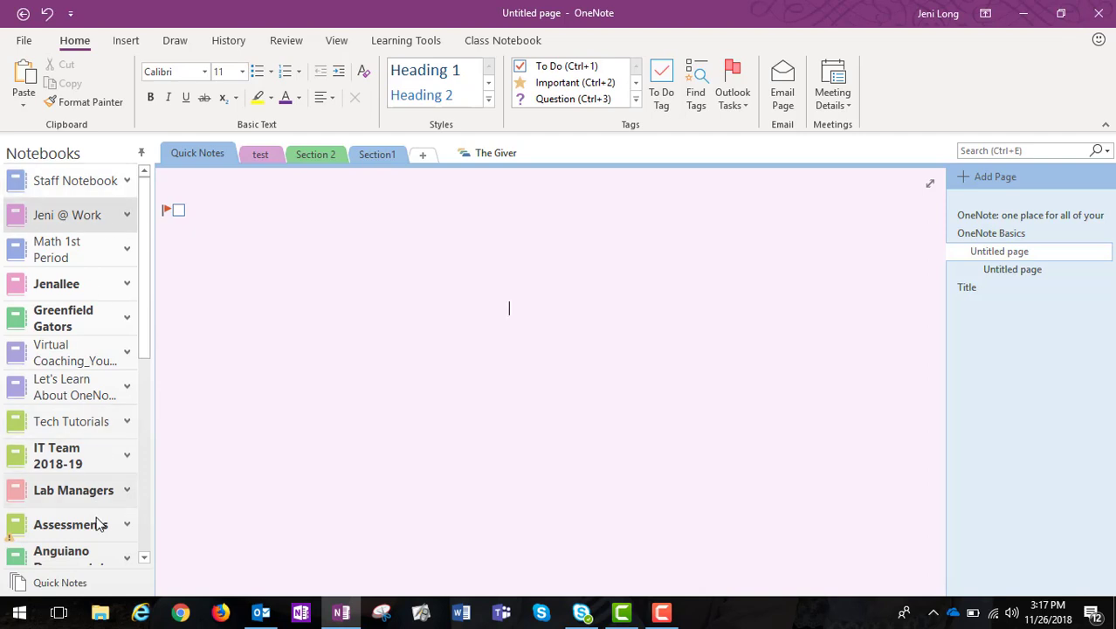
Step: Unpin the notebook list, view the current notebook's properties and close them without making changes
click(140, 153)
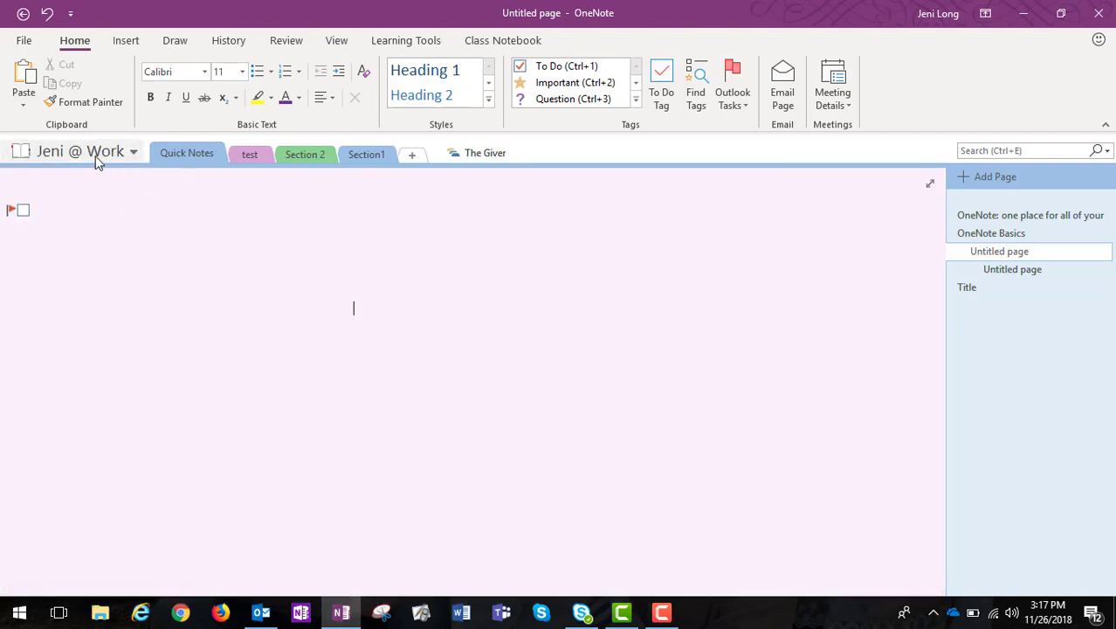
right_click(114, 150)
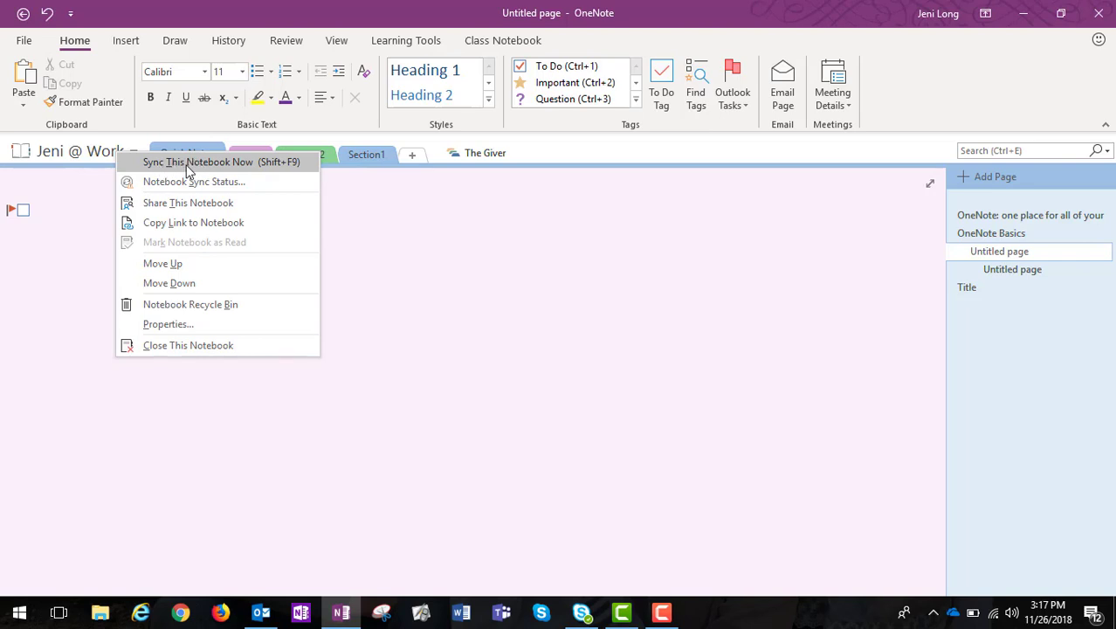
click(171, 322)
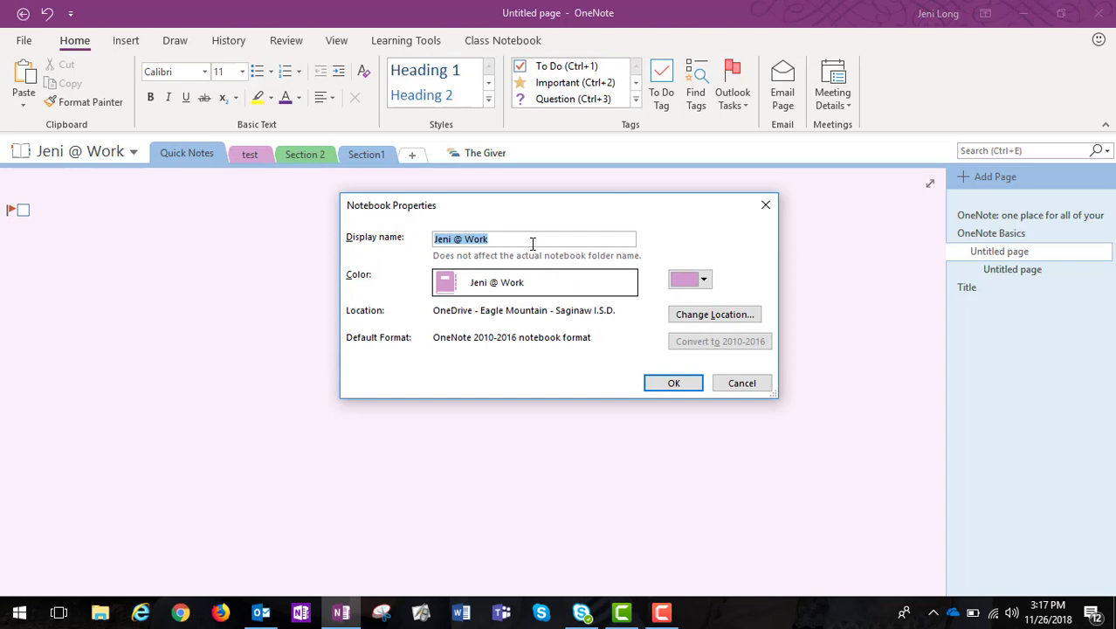
click(768, 206)
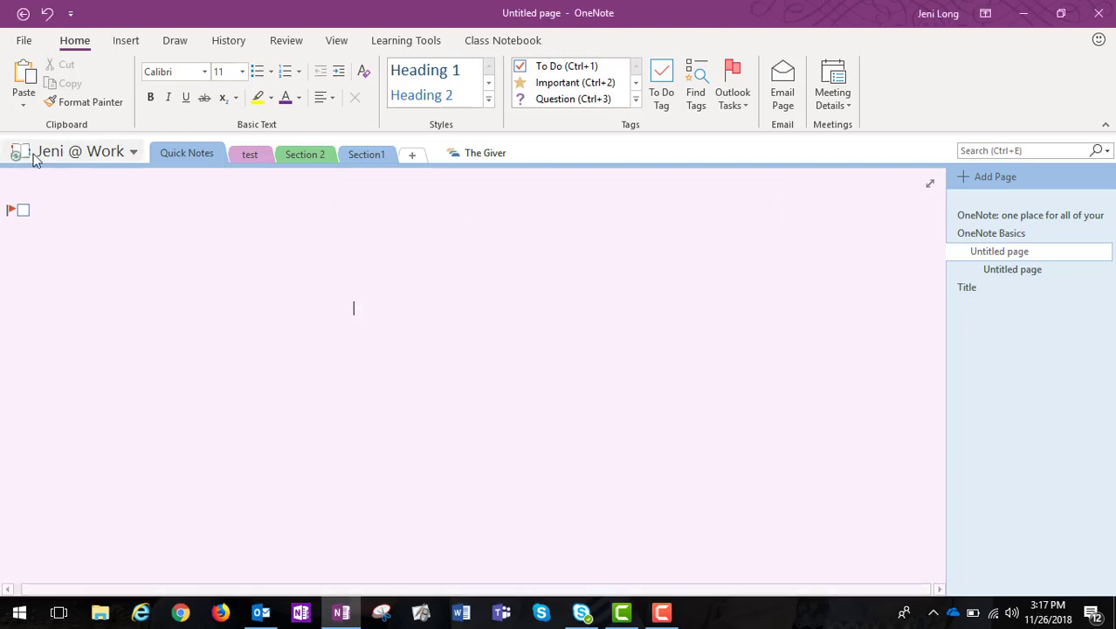
Step: Expand the collapsed notebook list and pin it back beside the page
click(131, 154)
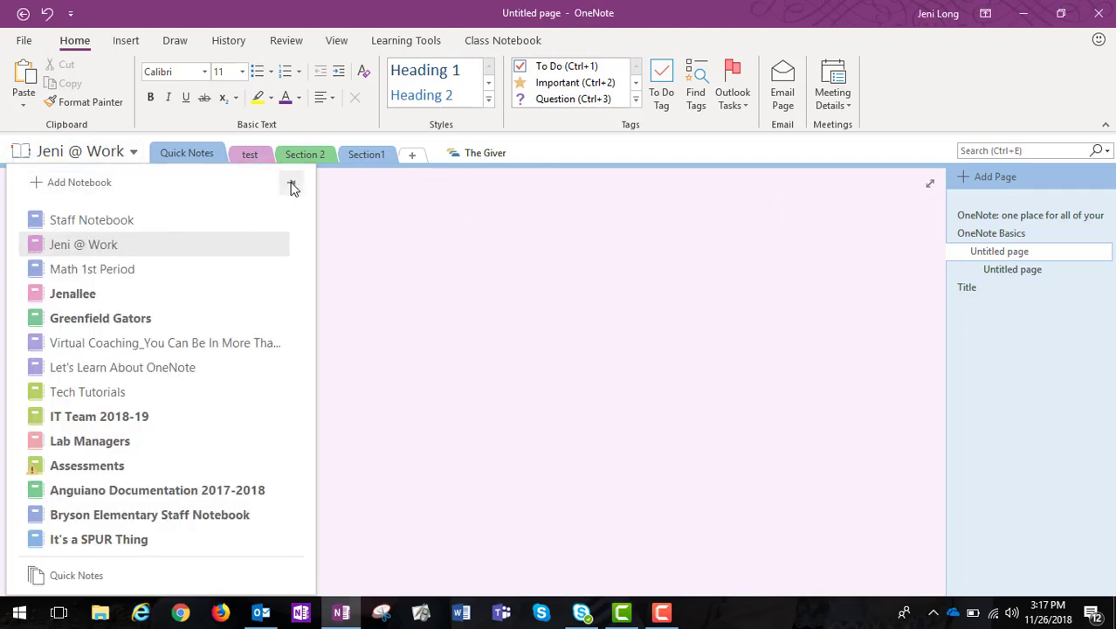
click(292, 183)
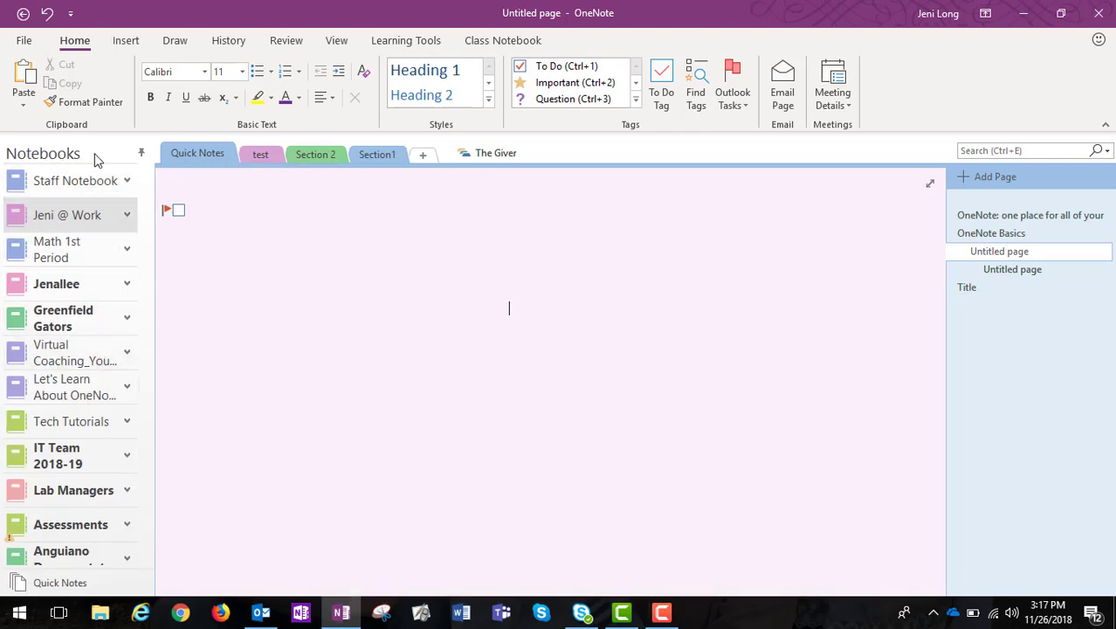
Step: Unpin the notebook list again, view it from the notebook name and pin it back in place
click(141, 155)
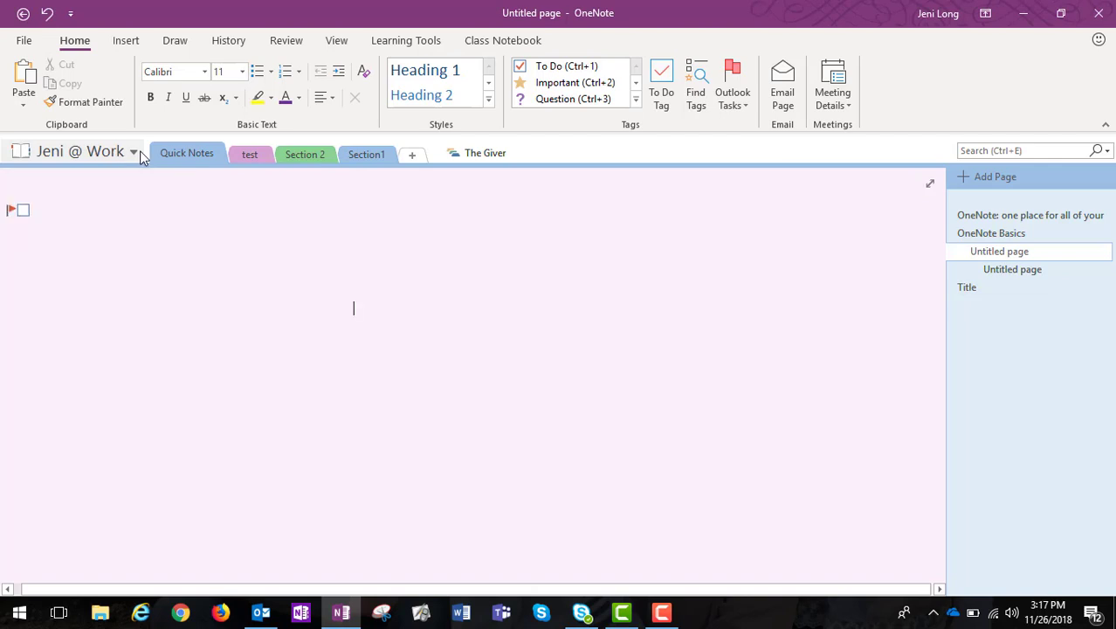
click(133, 153)
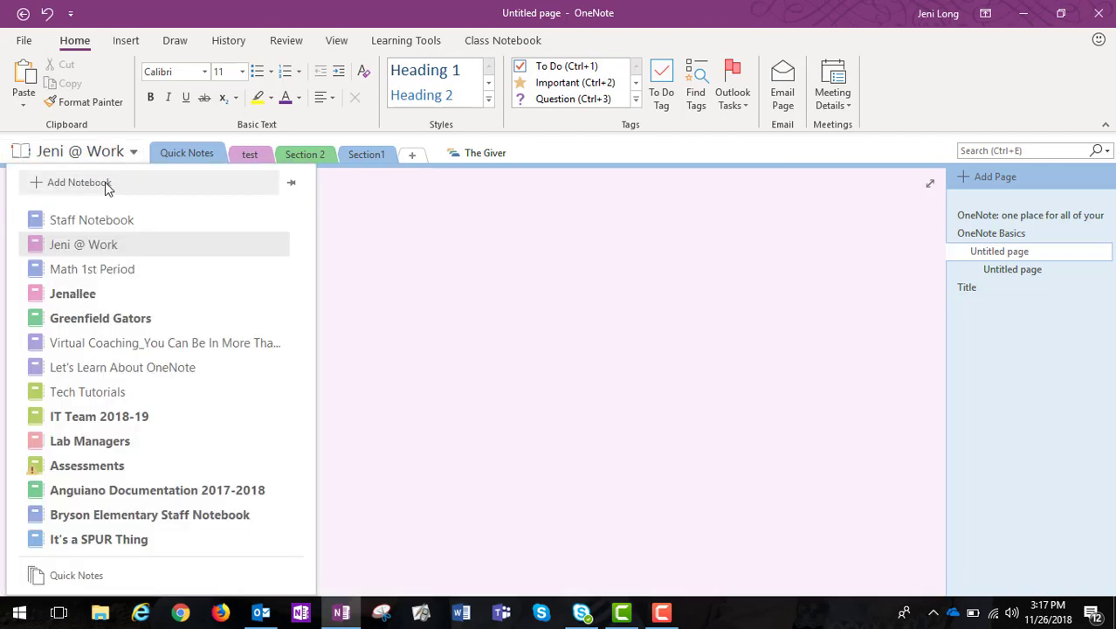
click(383, 214)
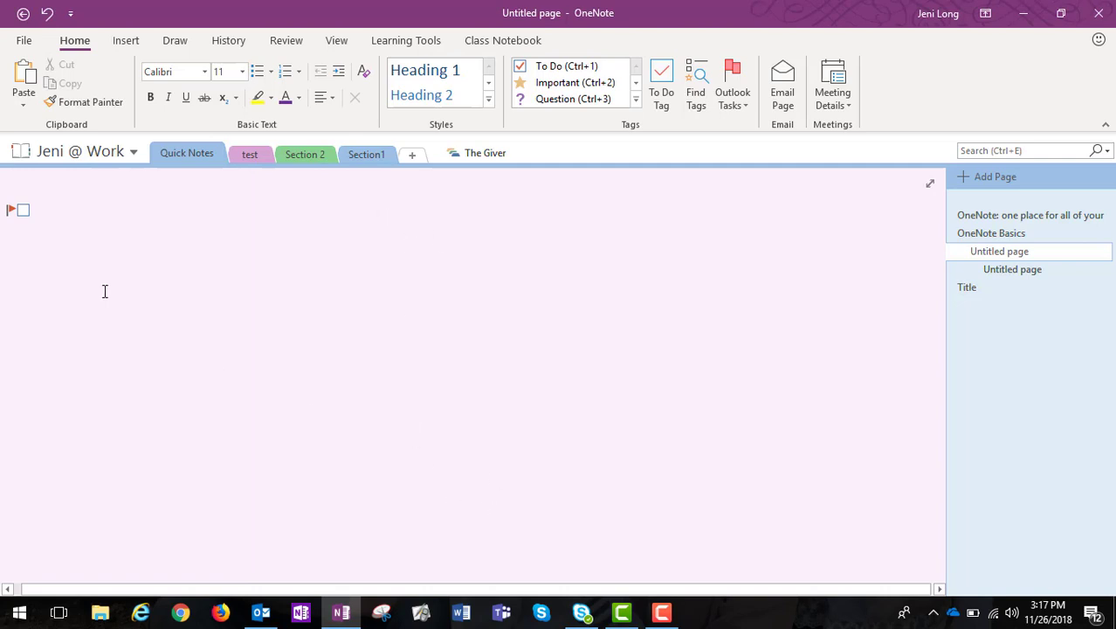
click(133, 153)
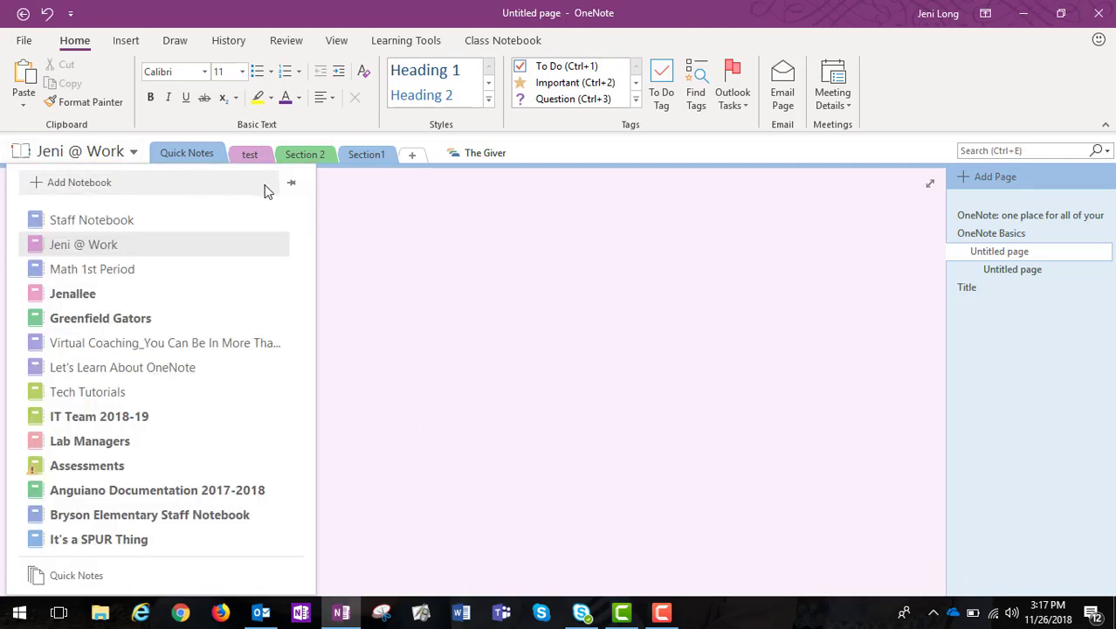
click(290, 182)
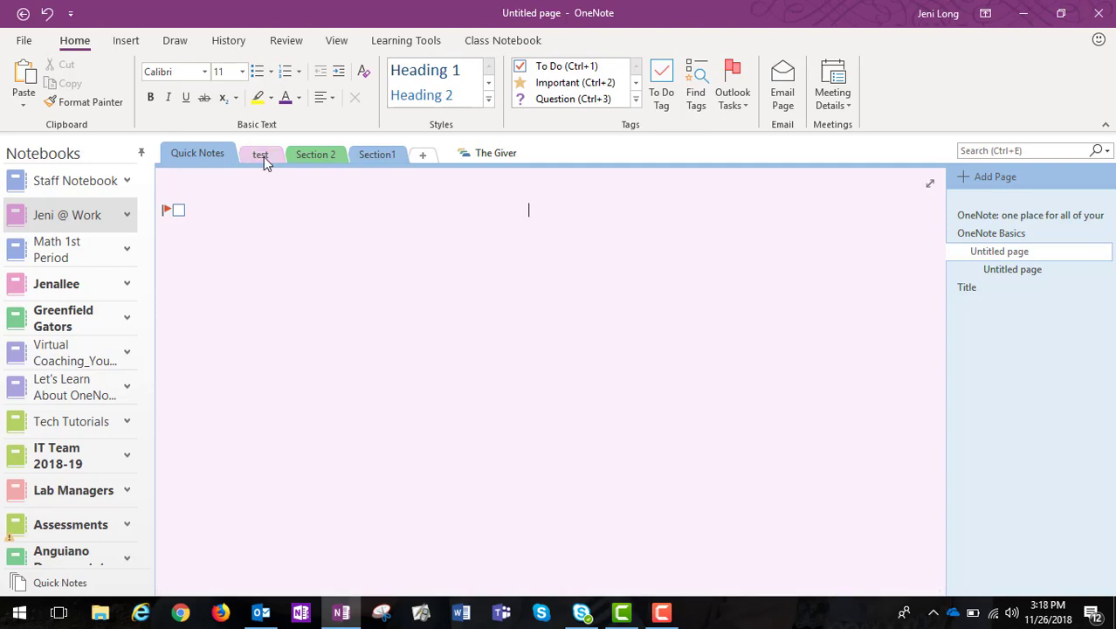
Step: Open the "test" section, view its management options and dismiss them
right_click(264, 156)
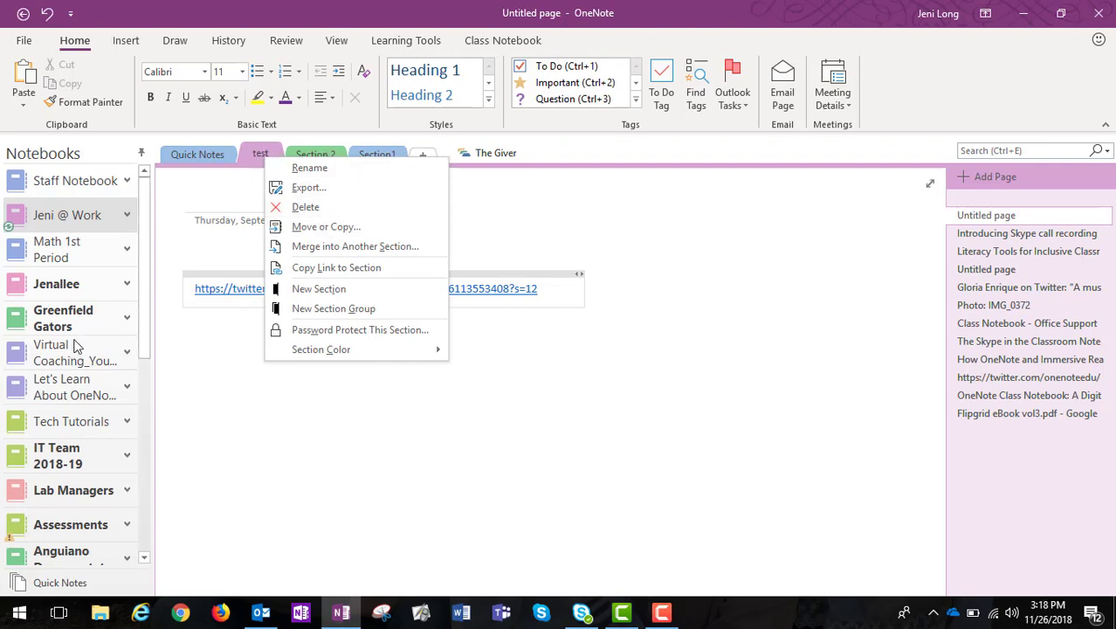
click(511, 208)
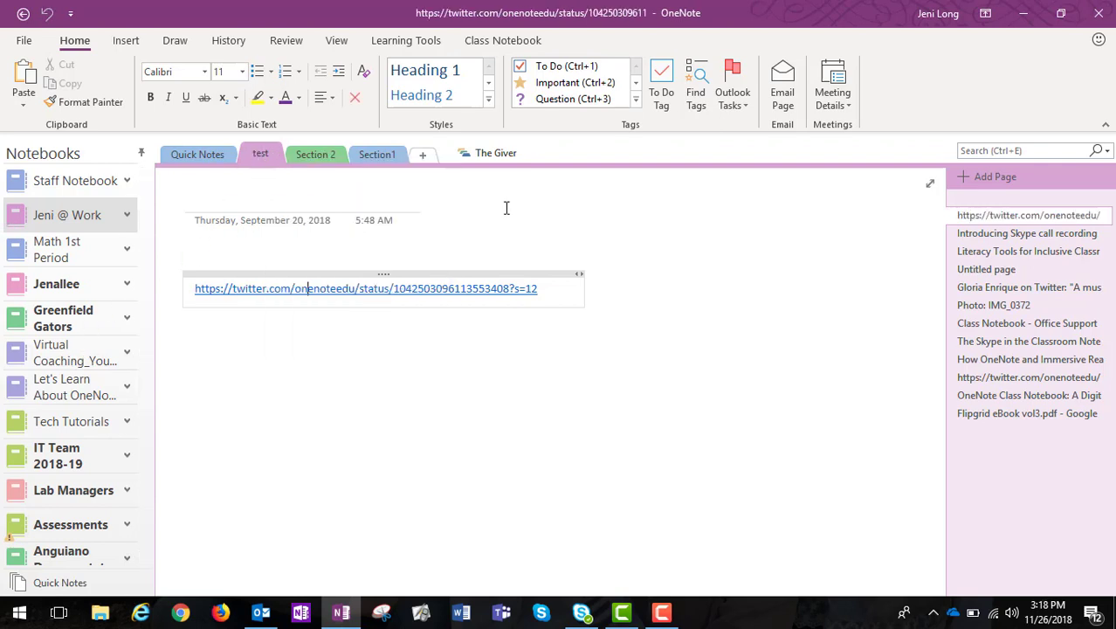